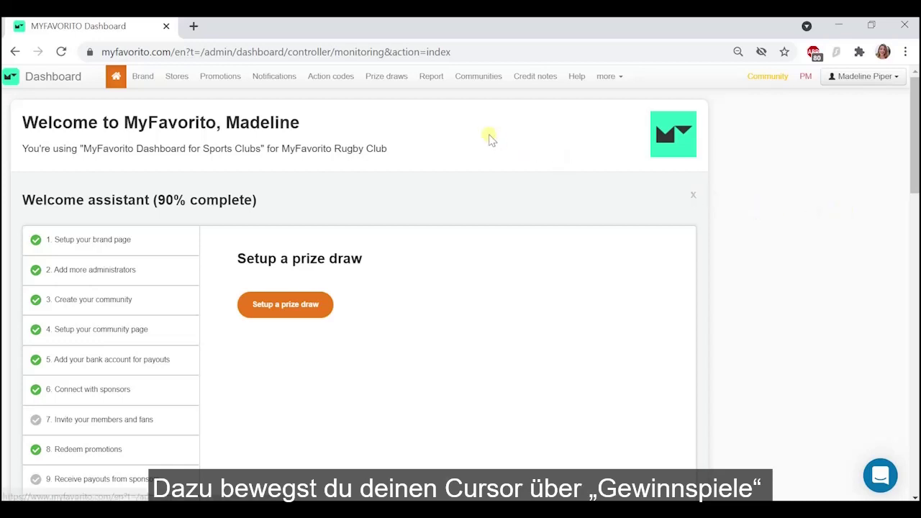
- Open the form for adding a new prize draw prize and set the prize type to Coupon
{"action": "mouse_move", "coordinate": [387, 80]}
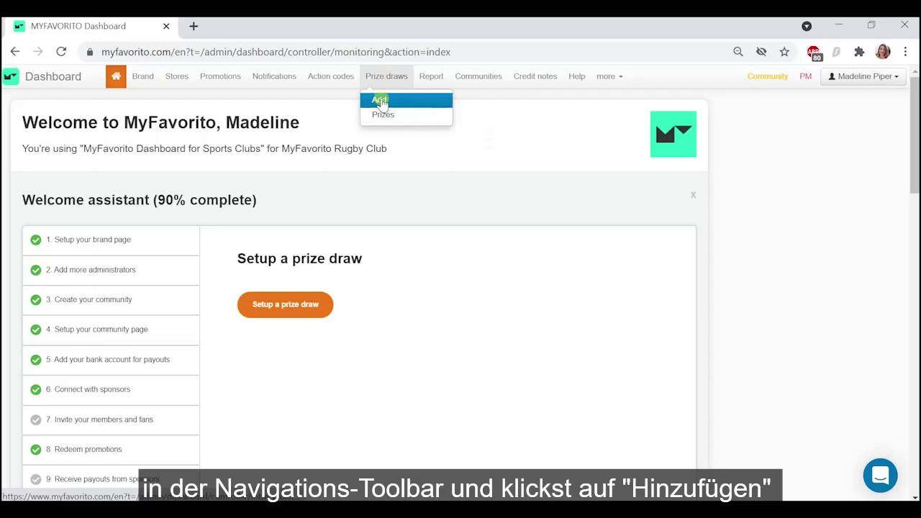
{"action": "left_click", "coordinate": [379, 103]}
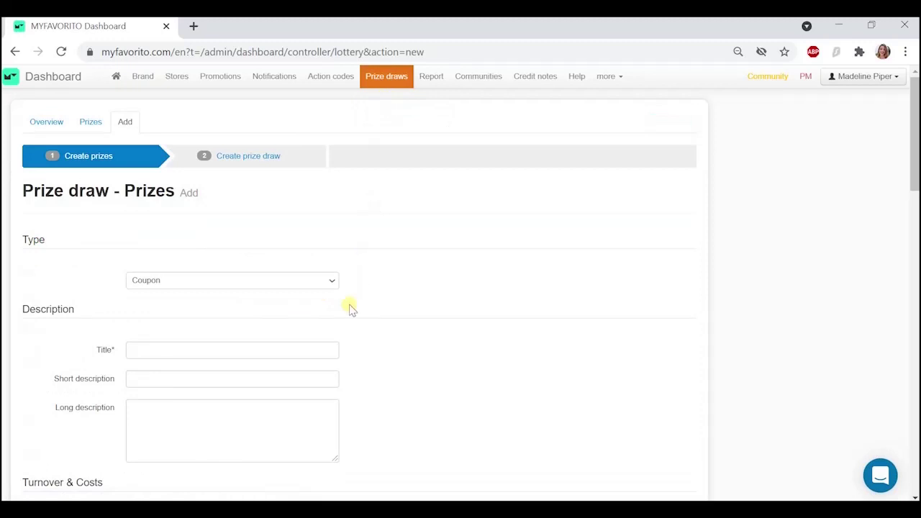
{"action": "scroll", "coordinate": [351, 309], "scroll_direction": "down", "scroll_amount": 1}
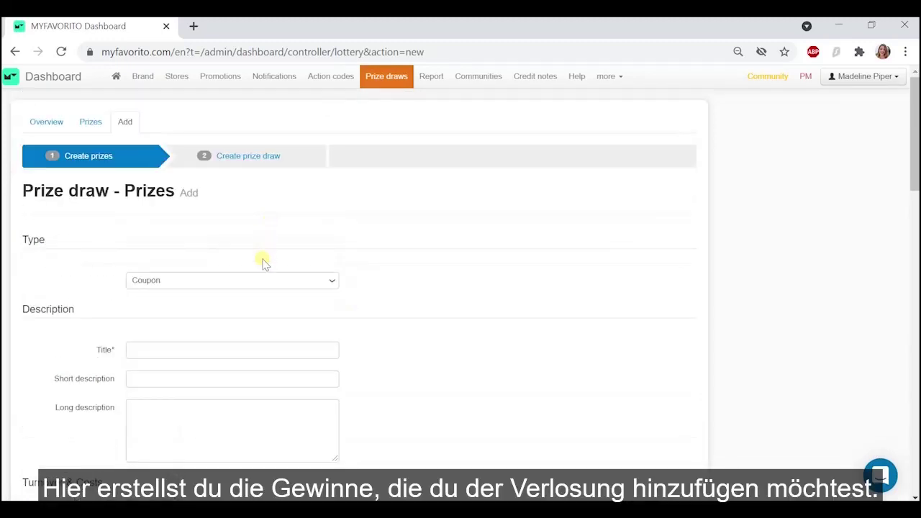
{"action": "left_click", "coordinate": [267, 280]}
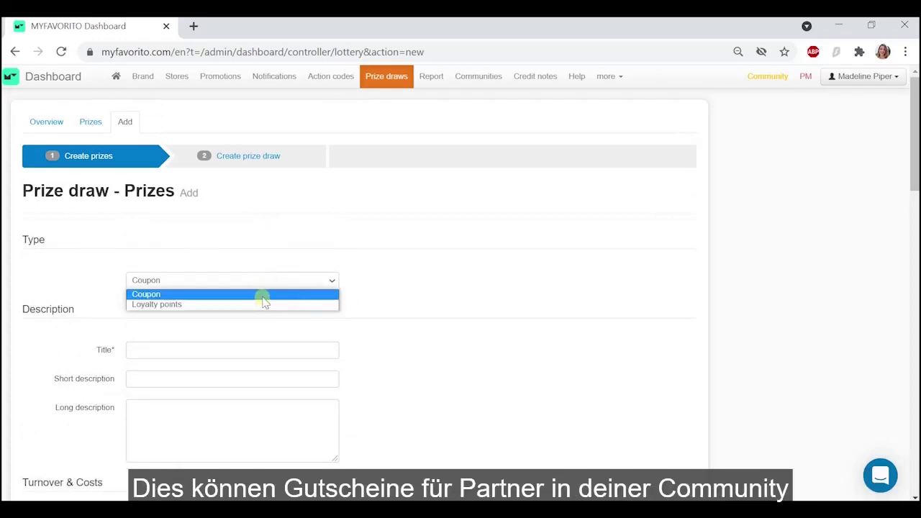
{"action": "left_click", "coordinate": [262, 294]}
- Enter the prize title "Wooooooooow! You won a $5 coupon from MyBackerai!"
{"action": "left_click", "coordinate": [216, 351]}
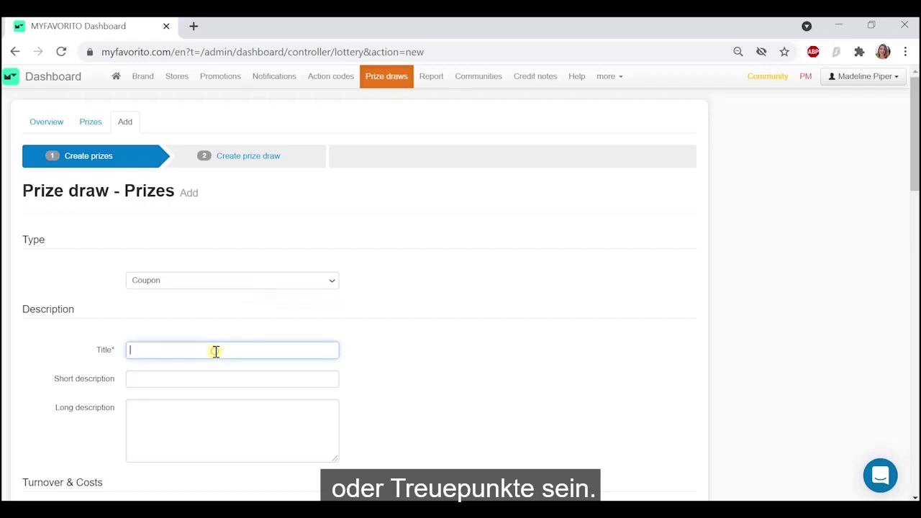
{"action": "type", "text": "Wooooooooow! Y"}
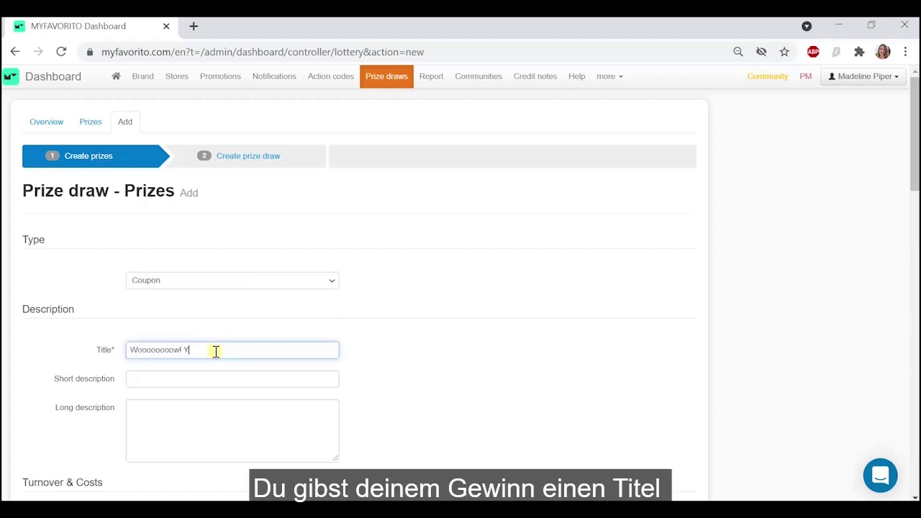
{"action": "type", "text": "ou won a $5 "}
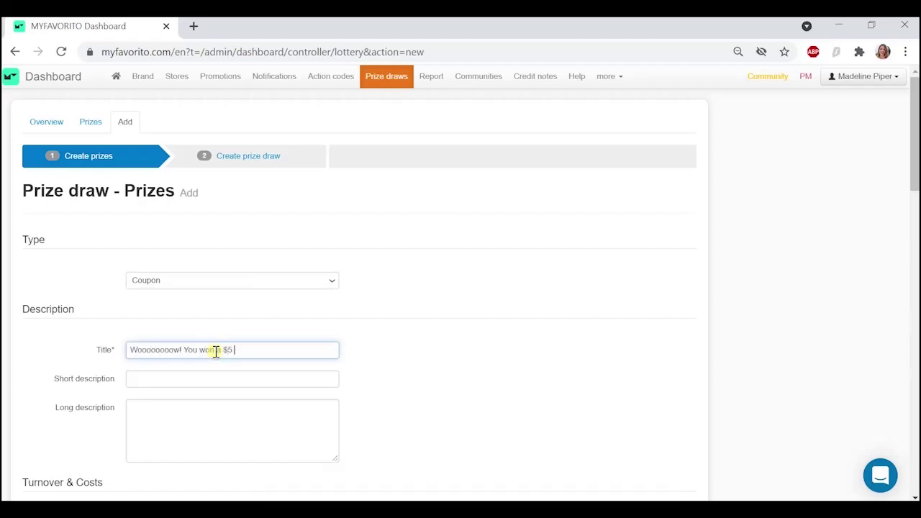
{"action": "type", "text": "coupon from M"}
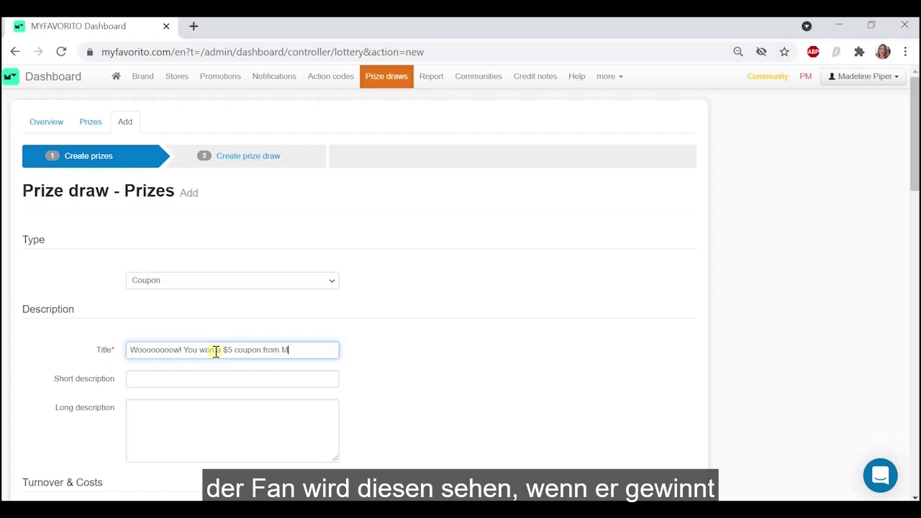
{"action": "type", "text": "yBa"}
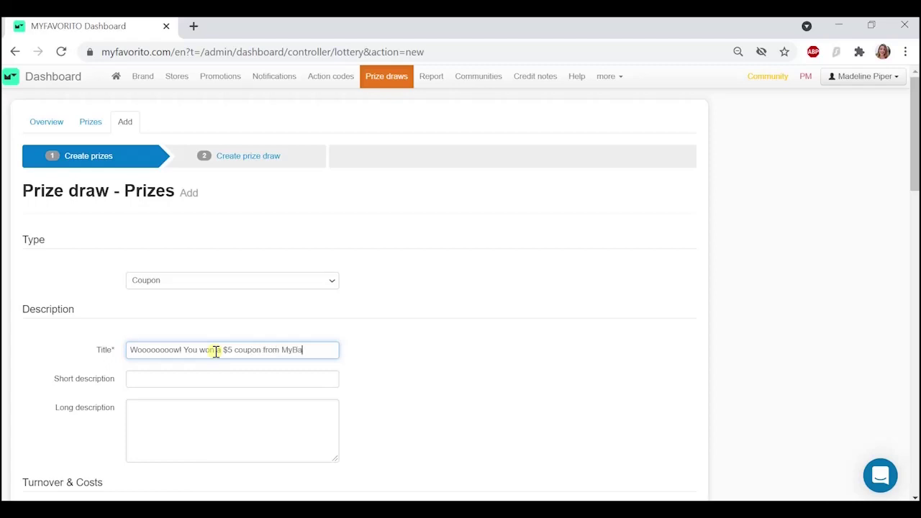
{"action": "type", "text": "ckerail"}
- Enter the prize's short description "Congratulations! We'll see you in store soon"
{"action": "left_click", "coordinate": [207, 378]}
{"action": "type", "text": "Congrat"}
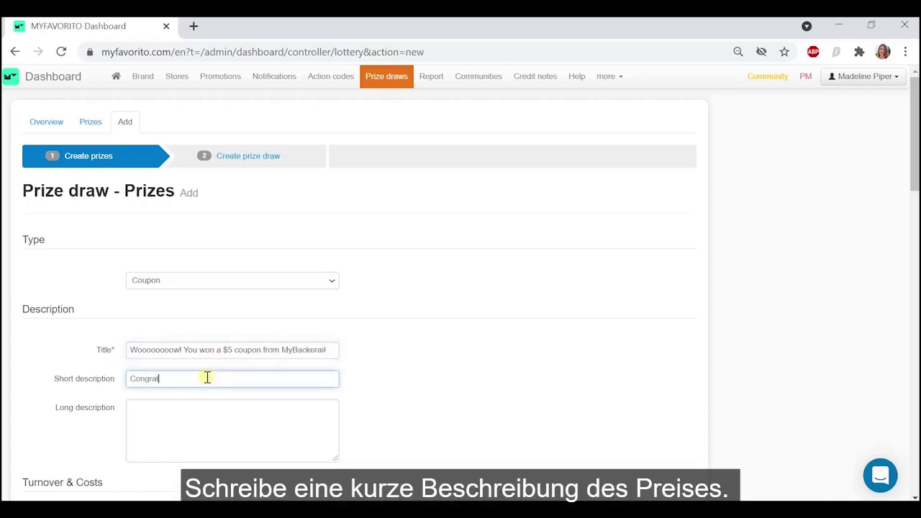
{"action": "type", "text": "ulations! We'll see"}
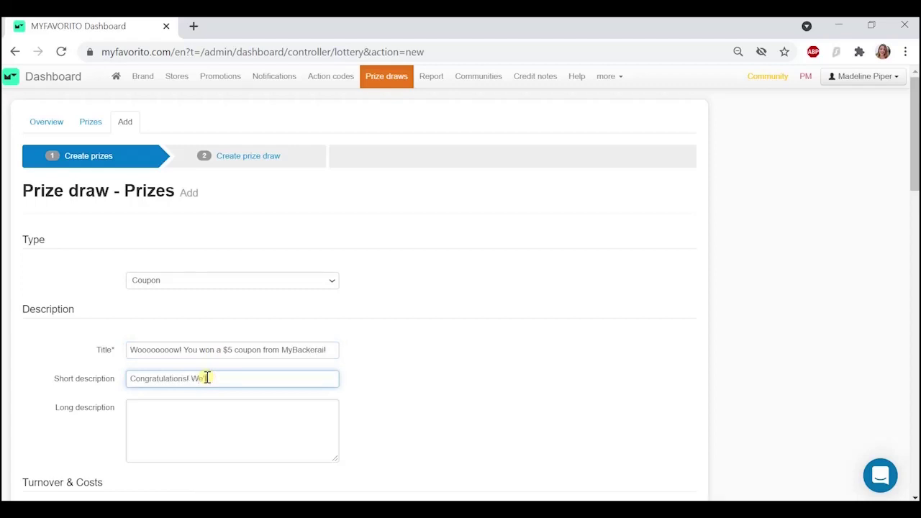
{"action": "type", "text": " you in store soon"}
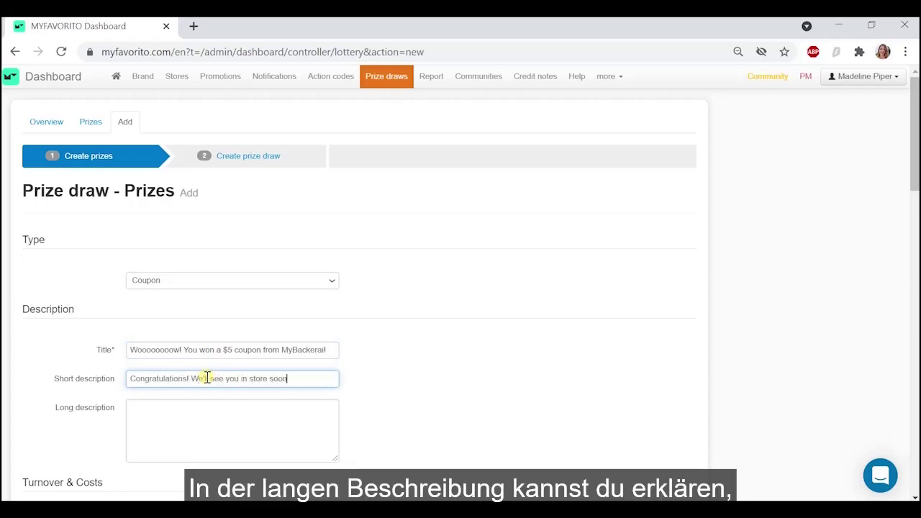
- Begin the prize's long description with "Congratulations you won a $5 coupon from MyBackerai"
{"action": "left_click", "coordinate": [207, 449]}
{"action": "type", "text": "Congratulatio"}
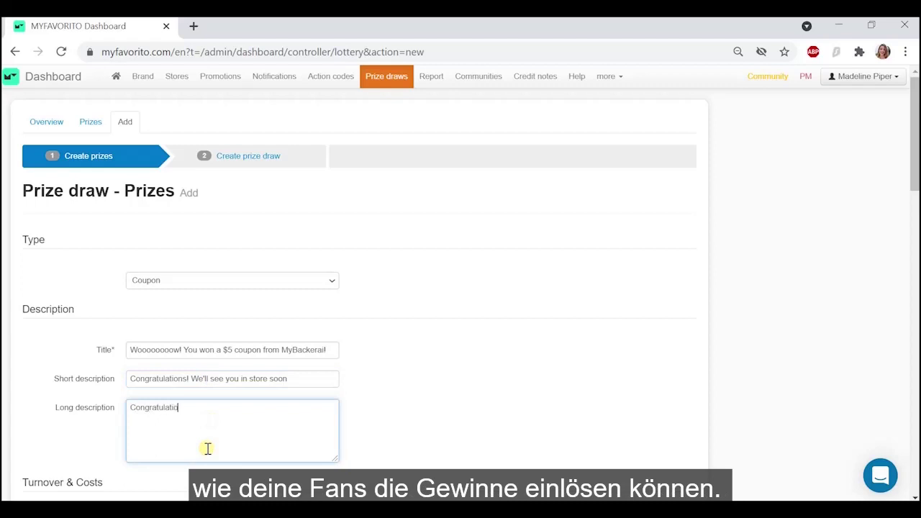
{"action": "type", "text": "ns you won a $5 coupon from My"}
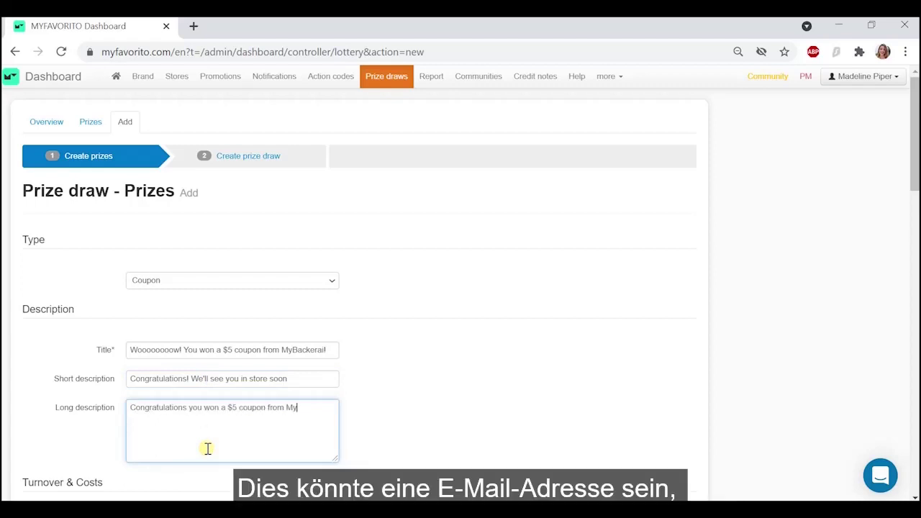
{"action": "type", "text": "Backerai"}
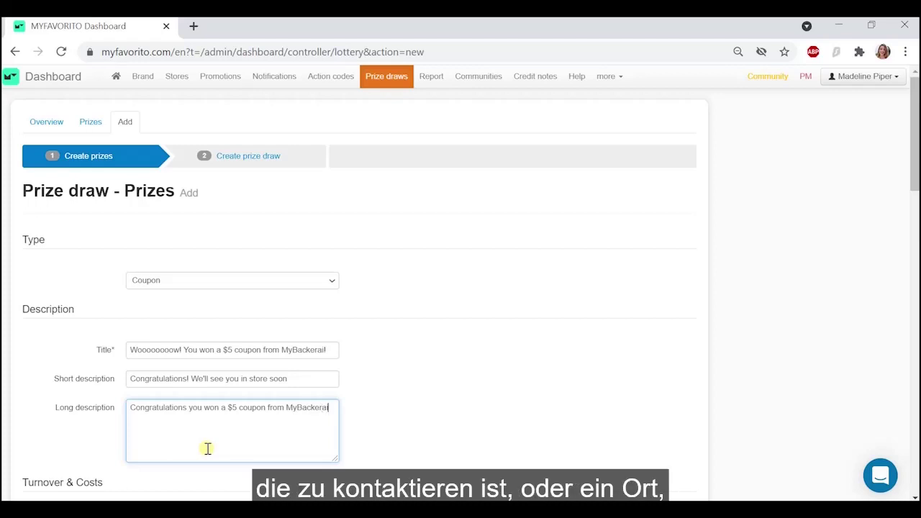
- Continue the long description with ", come to our Erfurt location to claim your prize. Don't wait too long, the coupon is only valid for 3 days!"
{"action": "type", "text": ", come to our Erfurt location to callaim yo"}
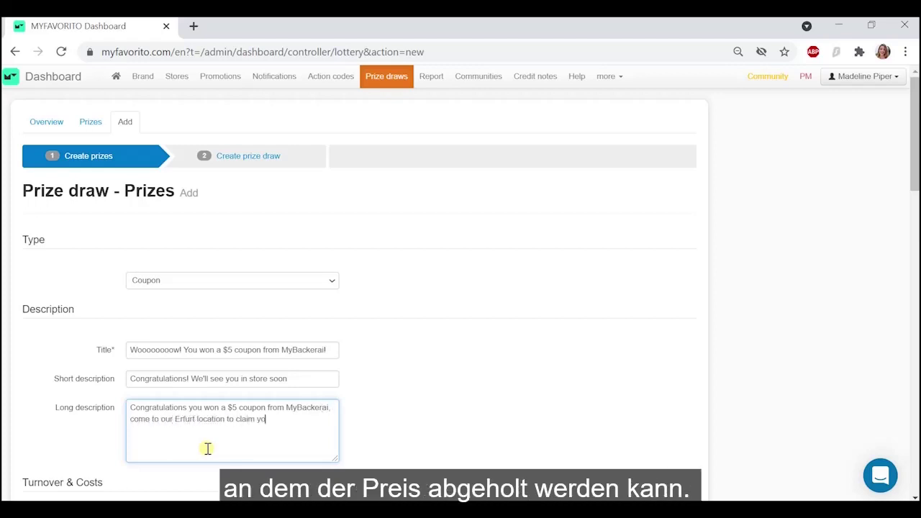
{"action": "type", "text": "ur prize. "}
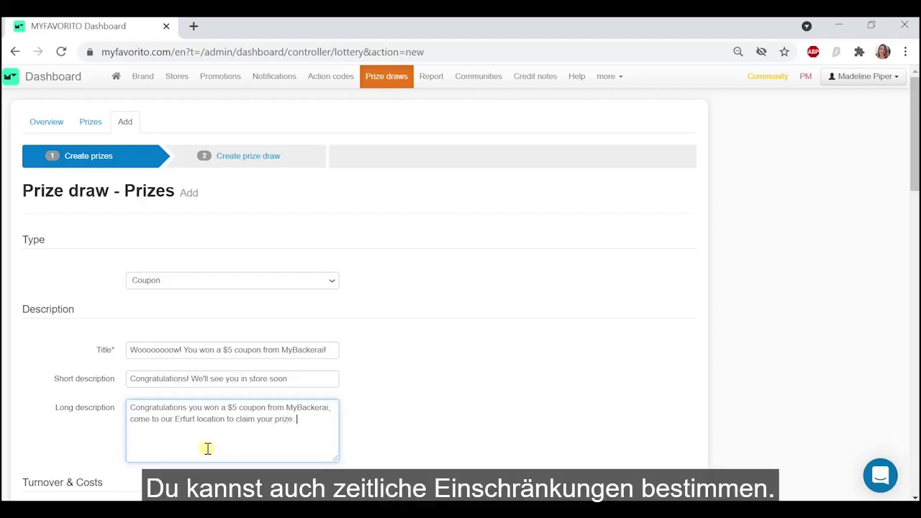
{"action": "type", "text": "Don't wait too long, the coupon is only"}
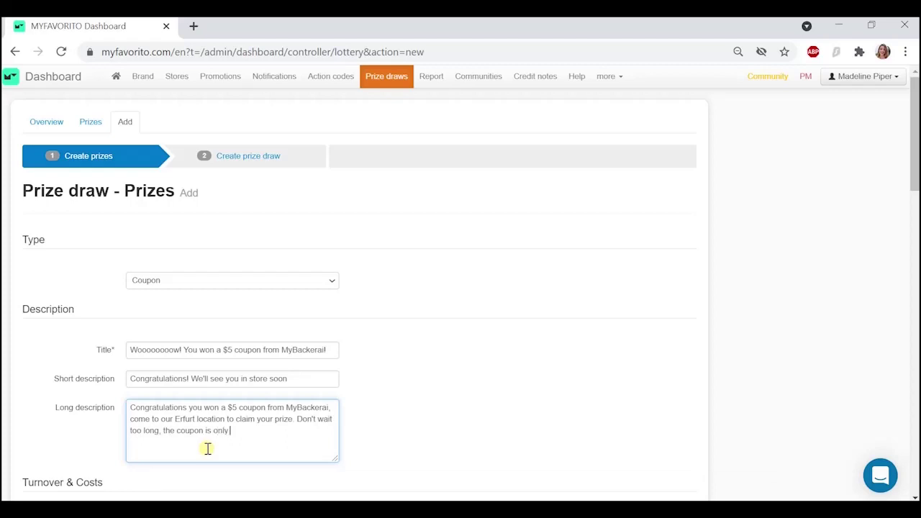
{"action": "type", "text": " valid for 3 days!"}
- Restrict redemption of the prize to selected stores only and add the MyFavorito Bäckerei store
{"action": "scroll", "coordinate": [208, 448], "scroll_direction": "down", "scroll_amount": 2}
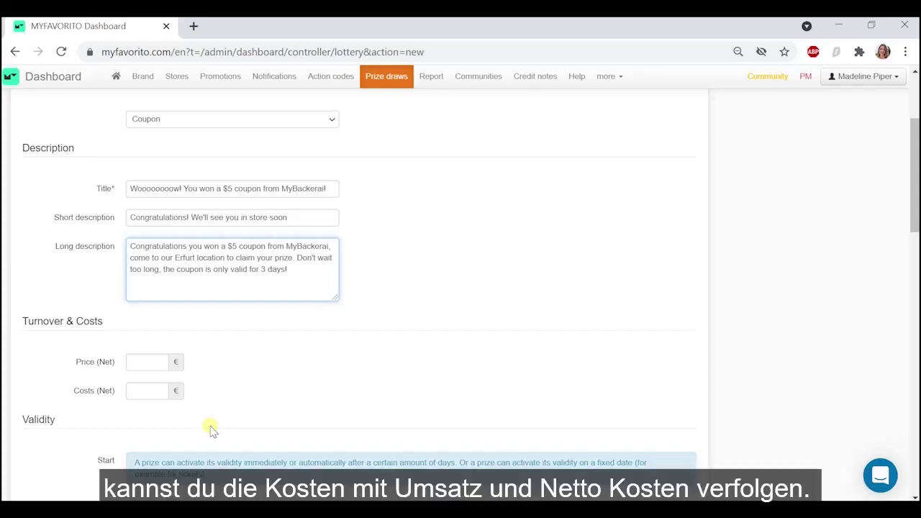
{"action": "scroll", "coordinate": [211, 430], "scroll_direction": "down", "scroll_amount": 2}
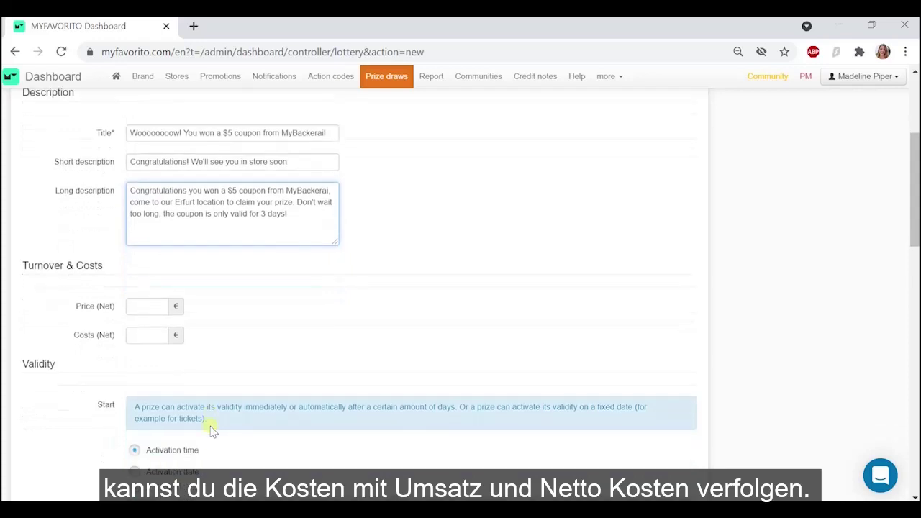
{"action": "scroll", "coordinate": [211, 430], "scroll_direction": "down", "scroll_amount": 2}
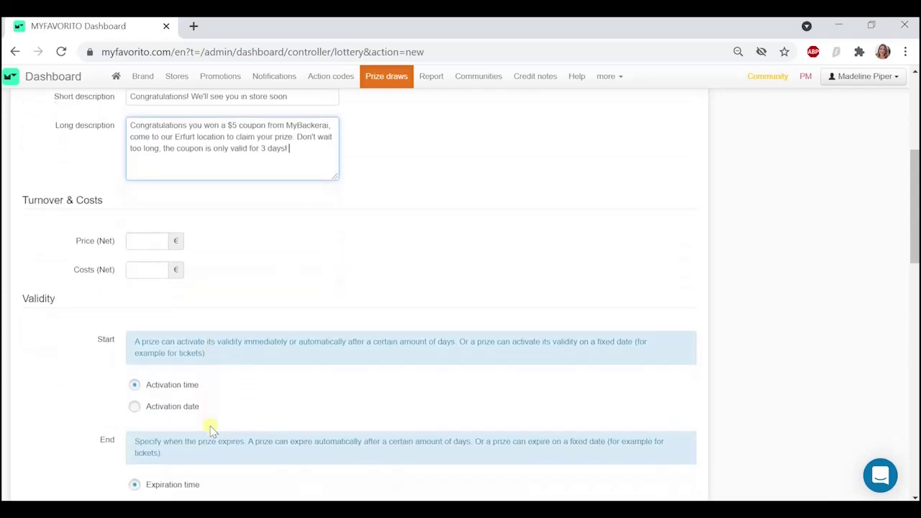
{"action": "scroll", "coordinate": [211, 430], "scroll_direction": "down", "scroll_amount": 1}
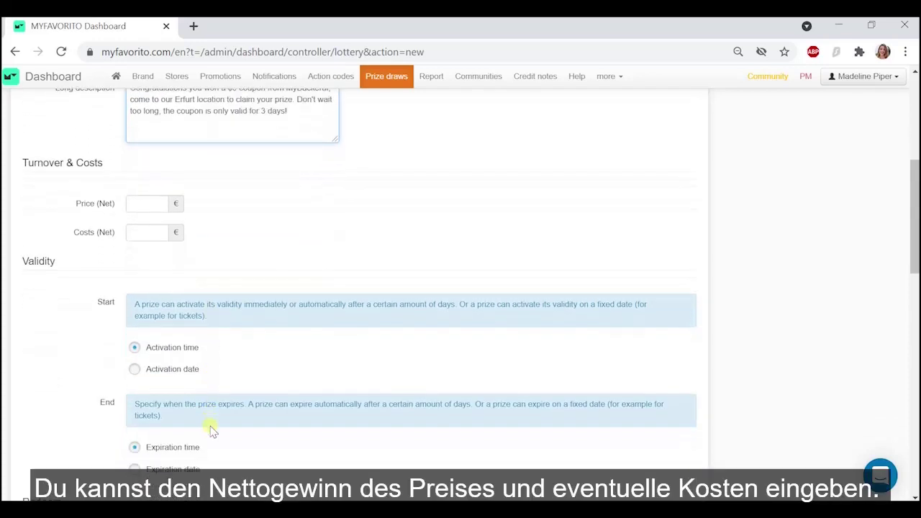
{"action": "scroll", "coordinate": [211, 429], "scroll_direction": "down", "scroll_amount": 1}
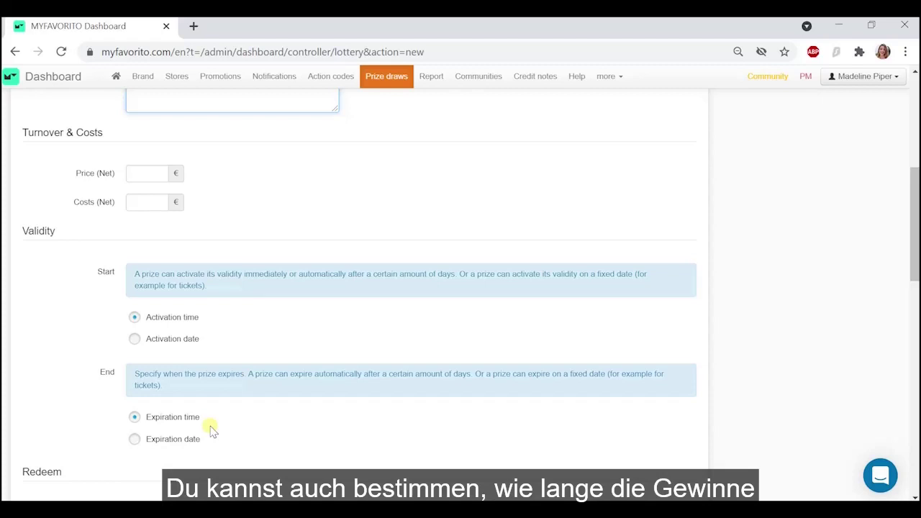
{"action": "scroll", "coordinate": [210, 430], "scroll_direction": "down", "scroll_amount": 3}
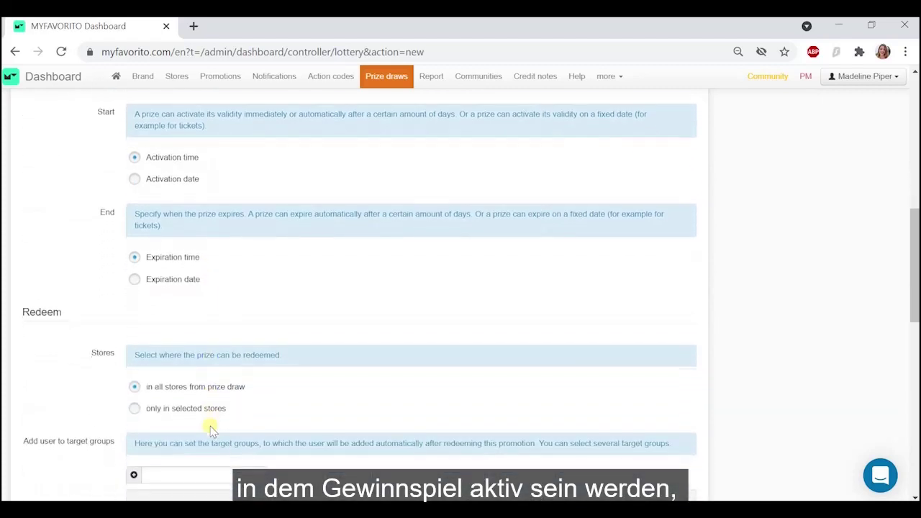
{"action": "left_click", "coordinate": [135, 400]}
{"action": "left_click", "coordinate": [164, 422]}
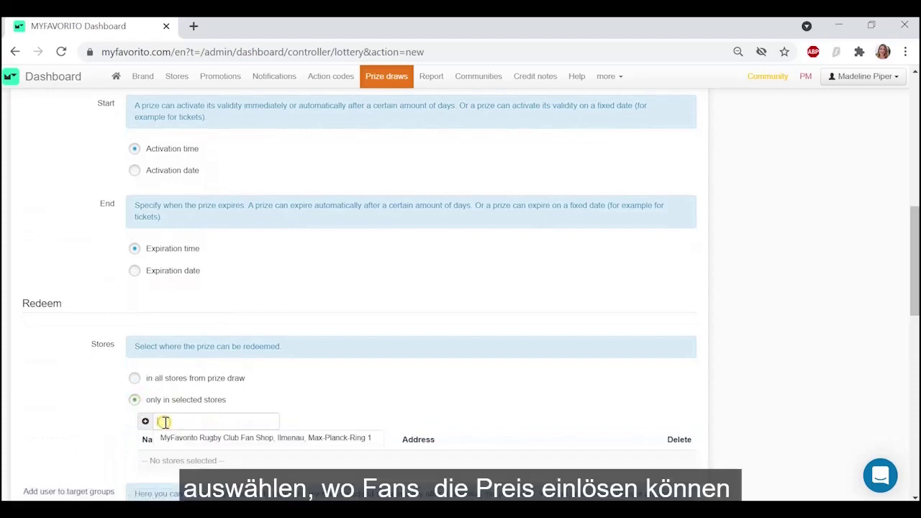
{"action": "type", "text": "myfavorito"}
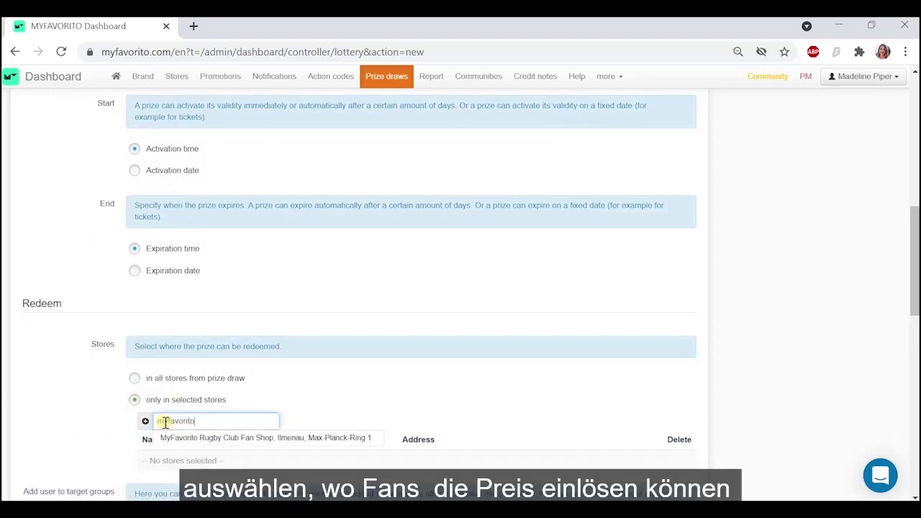
{"action": "type", "text": " b"}
{"action": "left_click", "coordinate": [206, 439]}
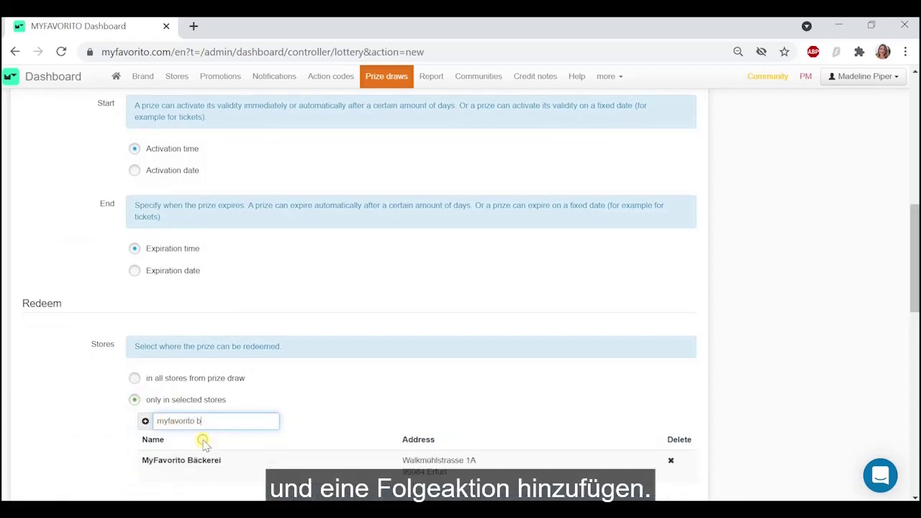
- Upload the coupon image from the MY_FAVORITO folder and add it as the prize's picture
{"action": "scroll", "coordinate": [43, 440], "scroll_direction": "down", "scroll_amount": 2}
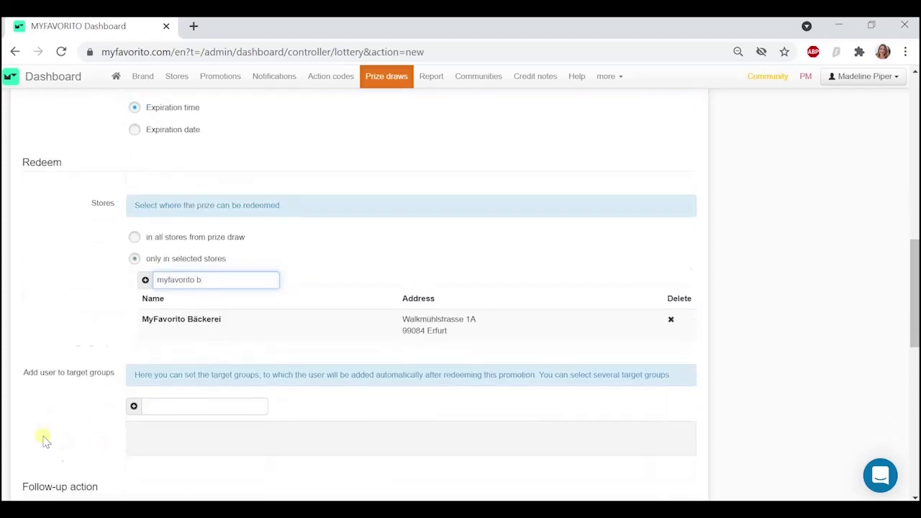
{"action": "scroll", "coordinate": [44, 441], "scroll_direction": "down", "scroll_amount": 3}
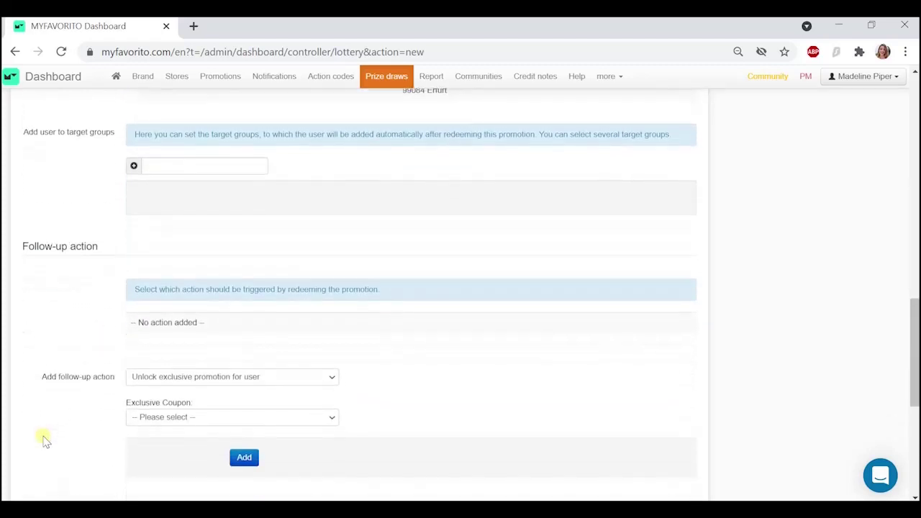
{"action": "scroll", "coordinate": [44, 441], "scroll_direction": "down", "scroll_amount": 2}
{"action": "scroll", "coordinate": [42, 439], "scroll_direction": "down", "scroll_amount": 1}
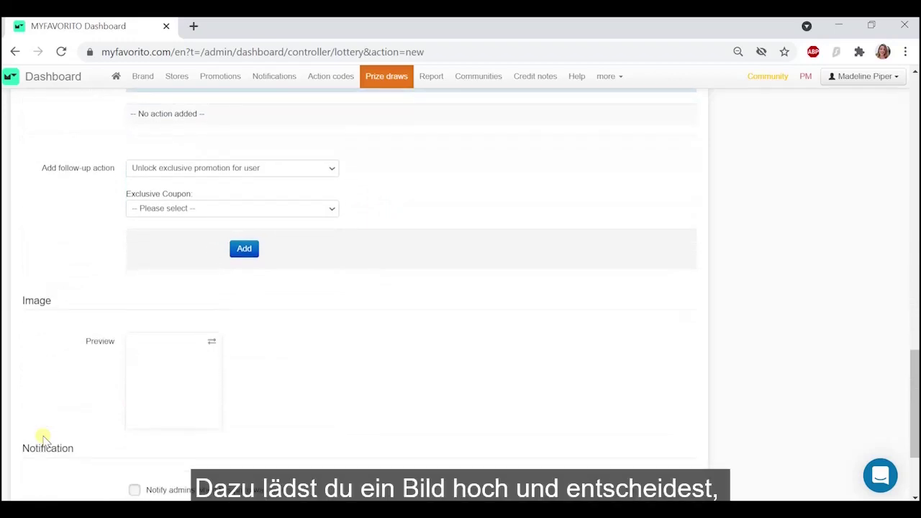
{"action": "left_click", "coordinate": [166, 382]}
{"action": "left_click", "coordinate": [214, 162]}
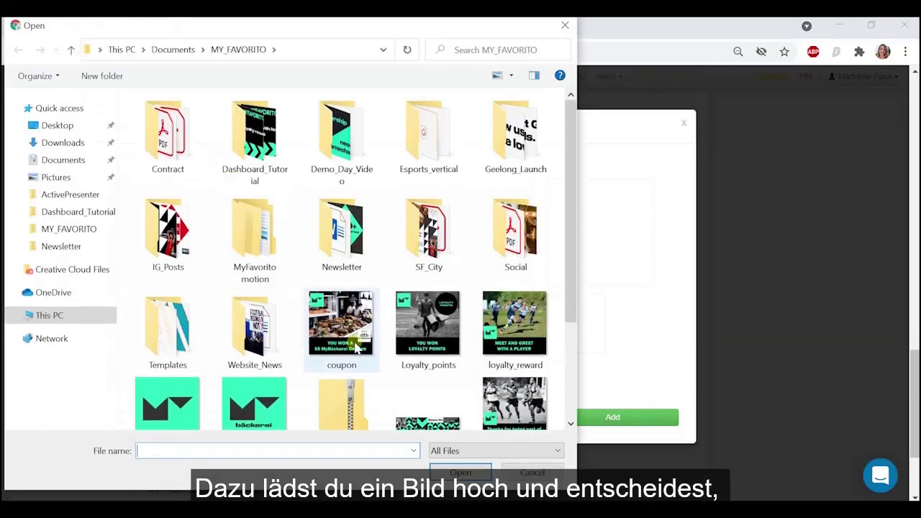
{"action": "left_click", "coordinate": [342, 330]}
{"action": "left_click", "coordinate": [460, 471]}
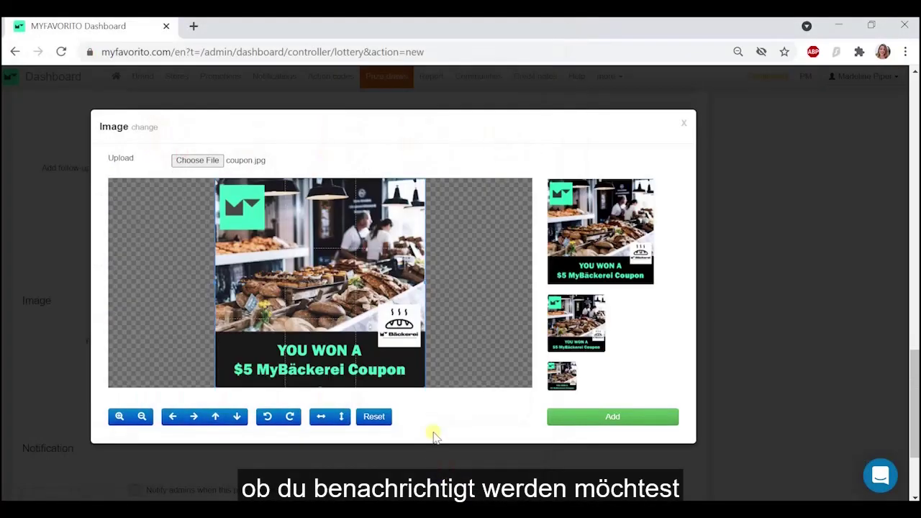
{"action": "left_click", "coordinate": [620, 420]}
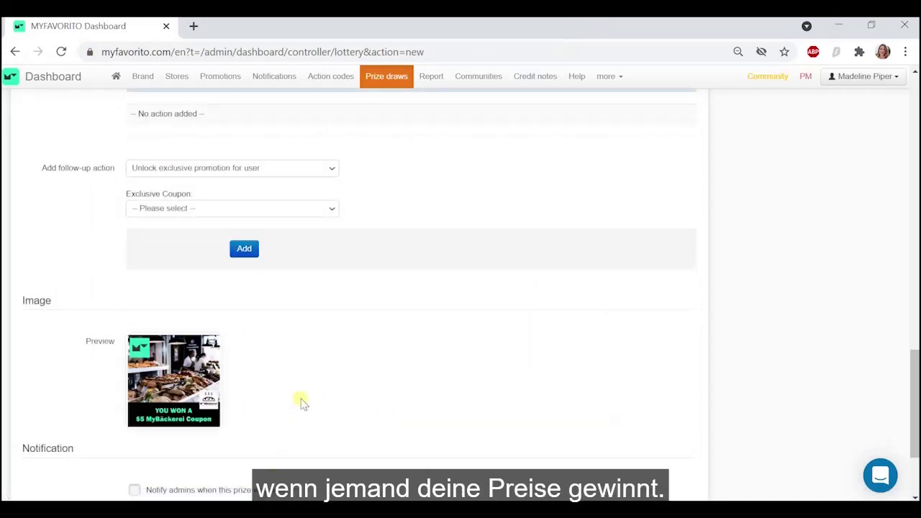
- Turn on the notification that informs admins when this prize was won
{"action": "scroll", "coordinate": [301, 403], "scroll_direction": "down", "scroll_amount": 1}
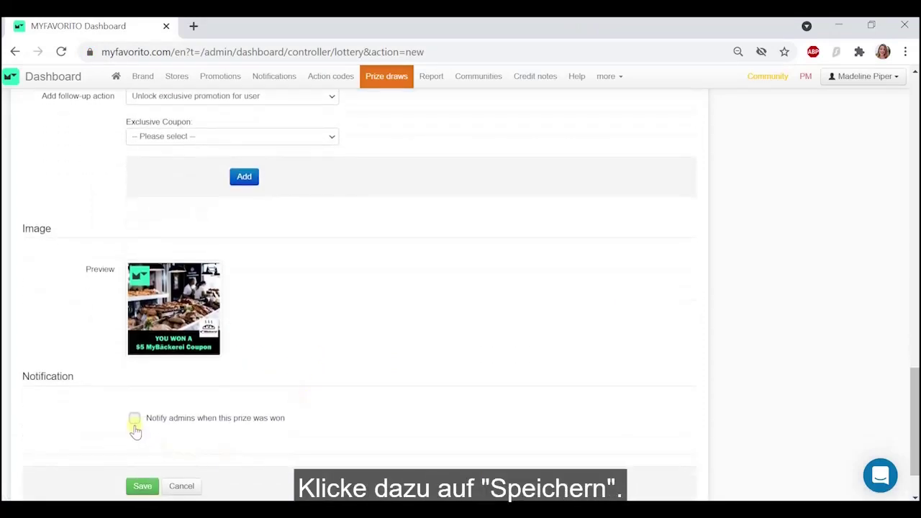
{"action": "left_click", "coordinate": [134, 421]}
{"action": "scroll", "coordinate": [165, 446], "scroll_direction": "down", "scroll_amount": 1}
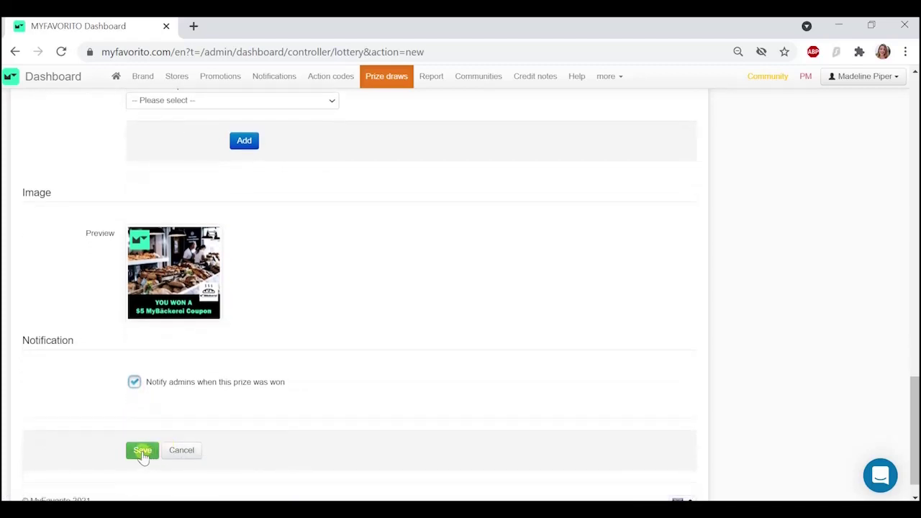
- Save the coupon prize and start another prize with the type Loyalty points
{"action": "left_click", "coordinate": [143, 451]}
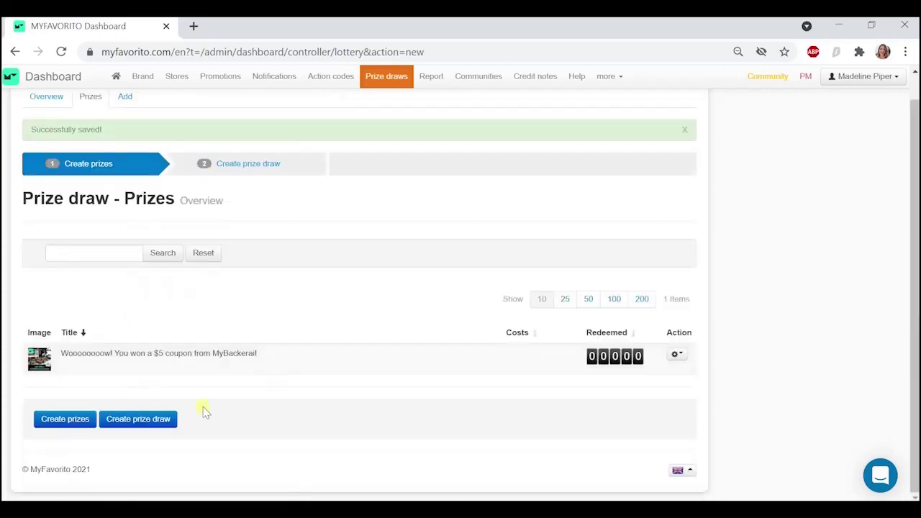
{"action": "left_click", "coordinate": [65, 420]}
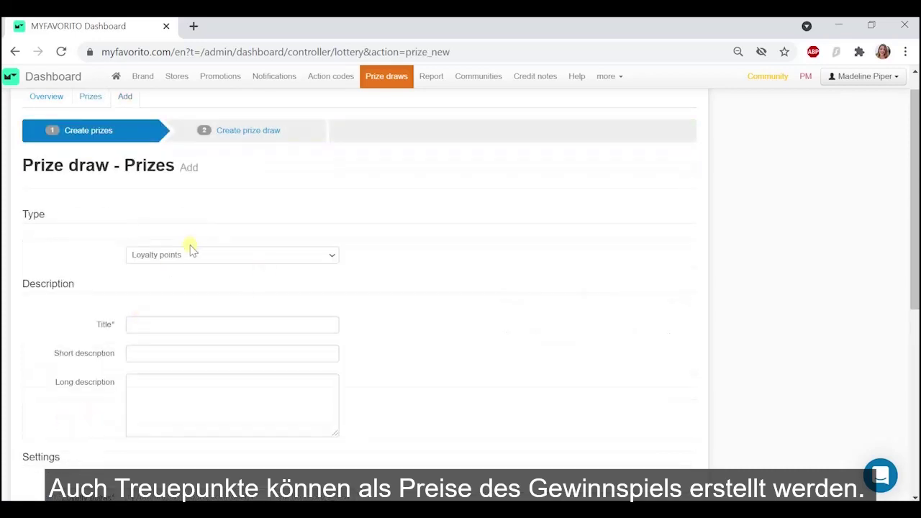
{"action": "left_click", "coordinate": [188, 254]}
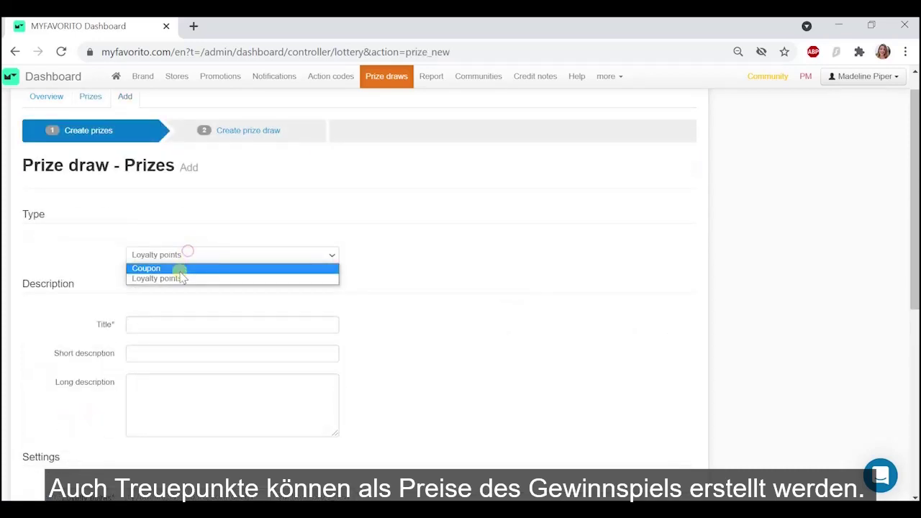
{"action": "left_click", "coordinate": [181, 278]}
- Title the prize "Congratulations! You just scored 10 loyalty points!" and enter the short description "We're so glad it was you!"
{"action": "left_click", "coordinate": [151, 324]}
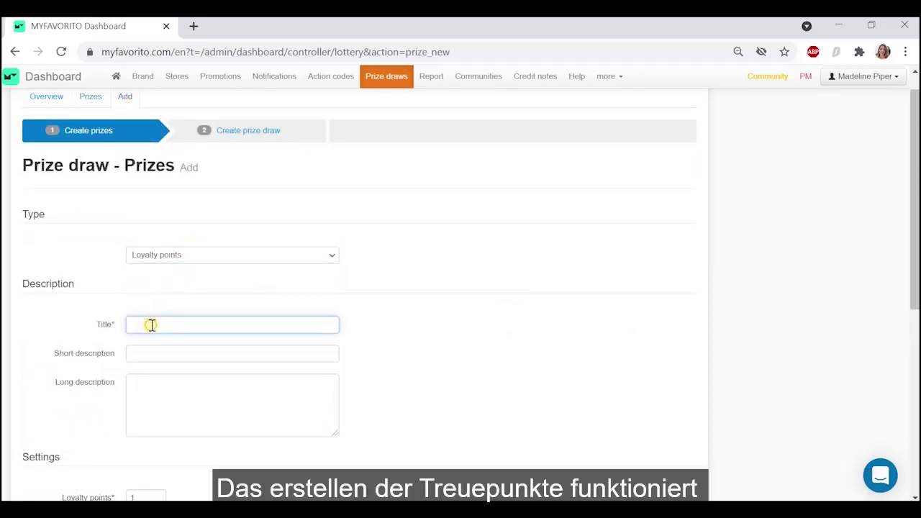
{"action": "type", "text": "Congratulations! You just scored 10 "}
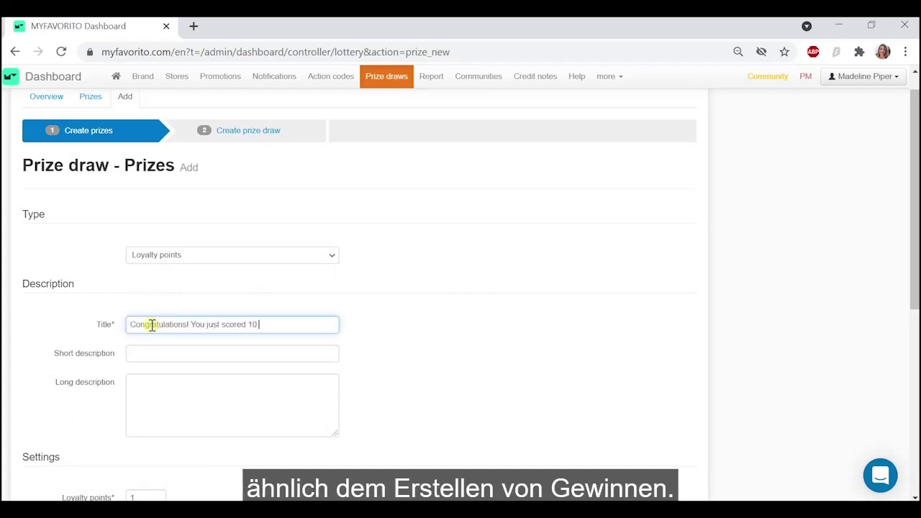
{"action": "type", "text": "loyalty points!"}
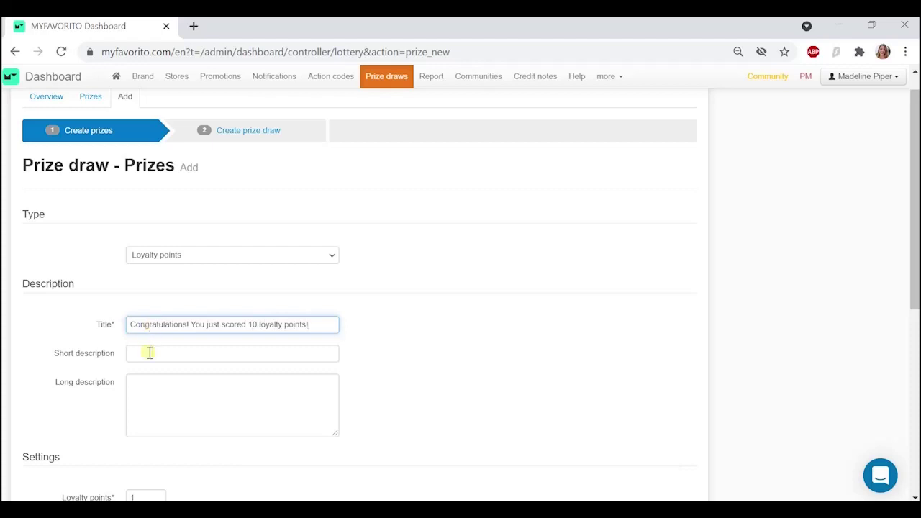
{"action": "left_click", "coordinate": [149, 352]}
{"action": "type", "text": "We're so g"}
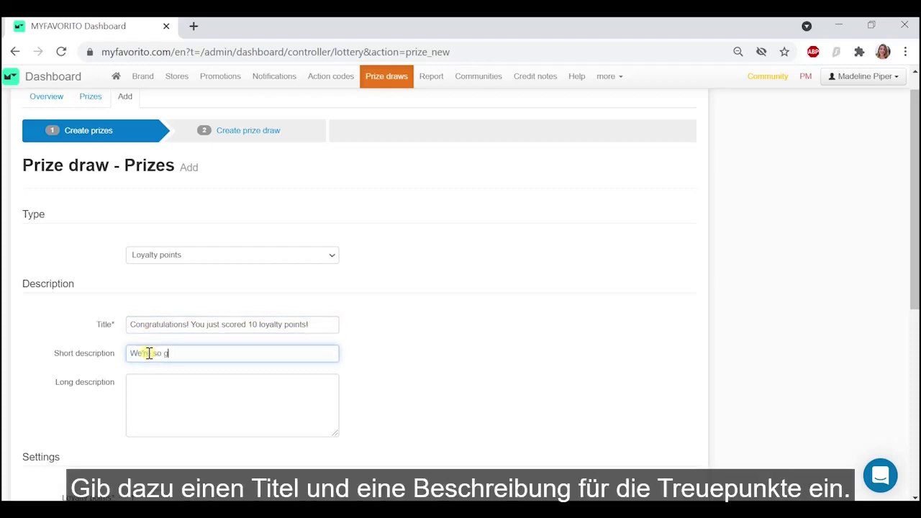
{"action": "type", "text": "lad it was you!"}
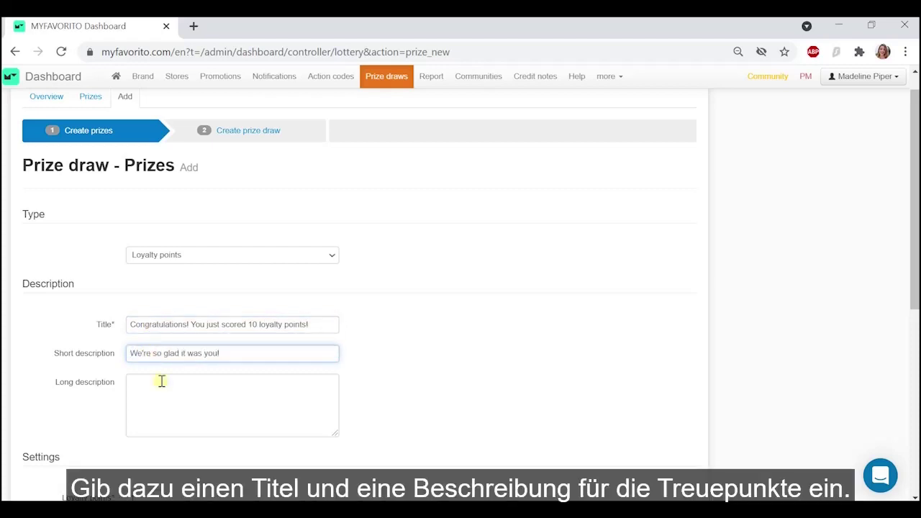
- Enter the long description "Instantly redeem this prize for 10 loyalty points!" and set the prize's loyalty points to 10
{"action": "left_click", "coordinate": [174, 413]}
{"action": "type", "text": "Insta"}
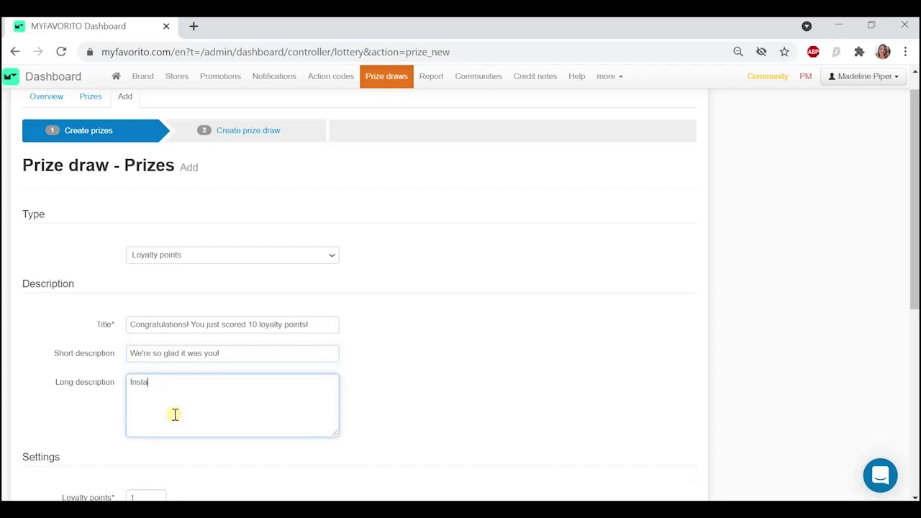
{"action": "type", "text": "ntly redeem this prize for 10 loyal"}
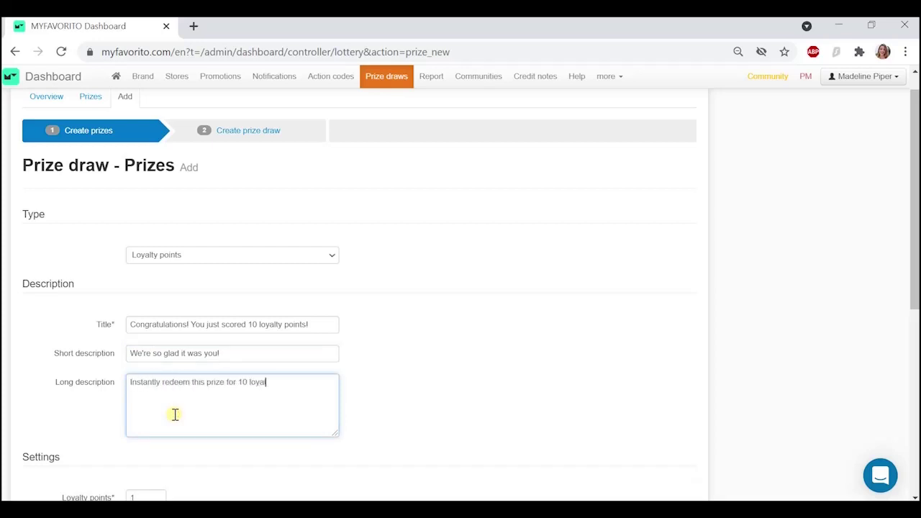
{"action": "type", "text": "ty points!"}
{"action": "scroll", "coordinate": [175, 414], "scroll_direction": "down", "scroll_amount": 2}
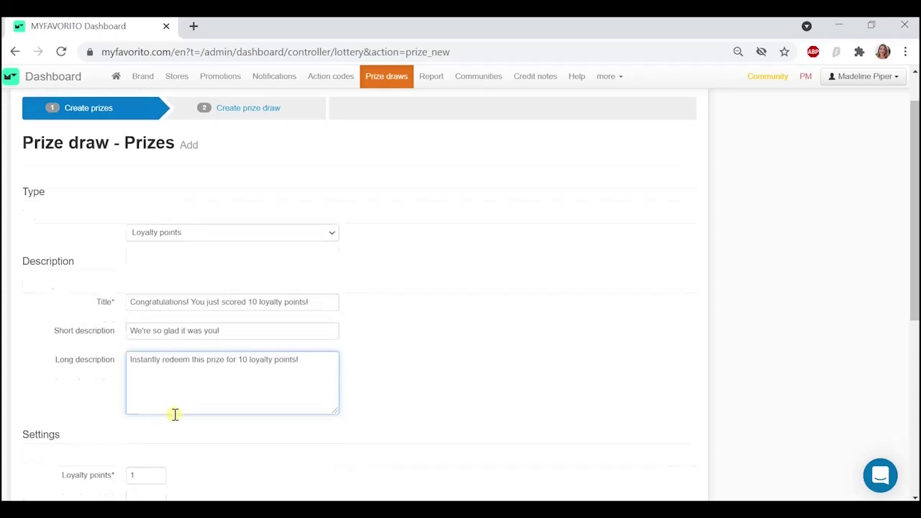
{"action": "left_click", "coordinate": [153, 338]}
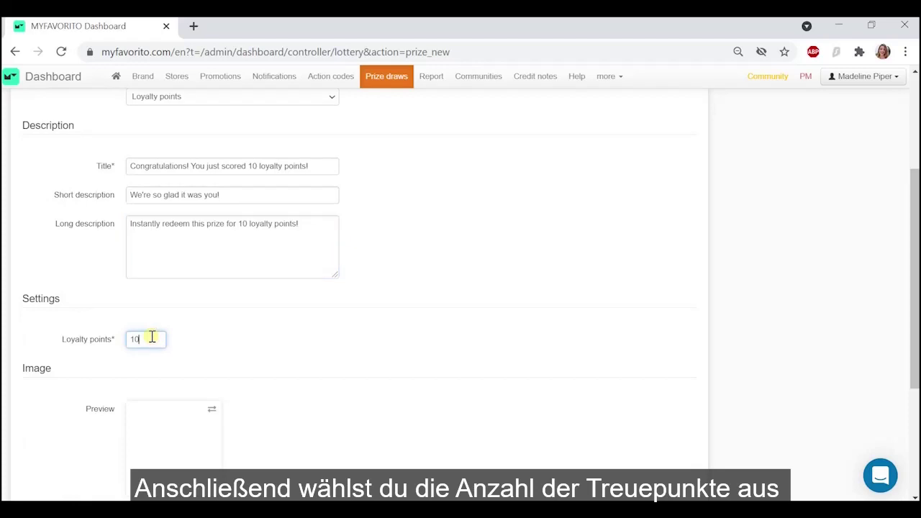
- Upload the Loyalty_points image from the MY_FAVORITO folder as the prize's picture and save the prize
{"action": "scroll", "coordinate": [151, 336], "scroll_direction": "down", "scroll_amount": 2}
{"action": "left_click", "coordinate": [203, 307]}
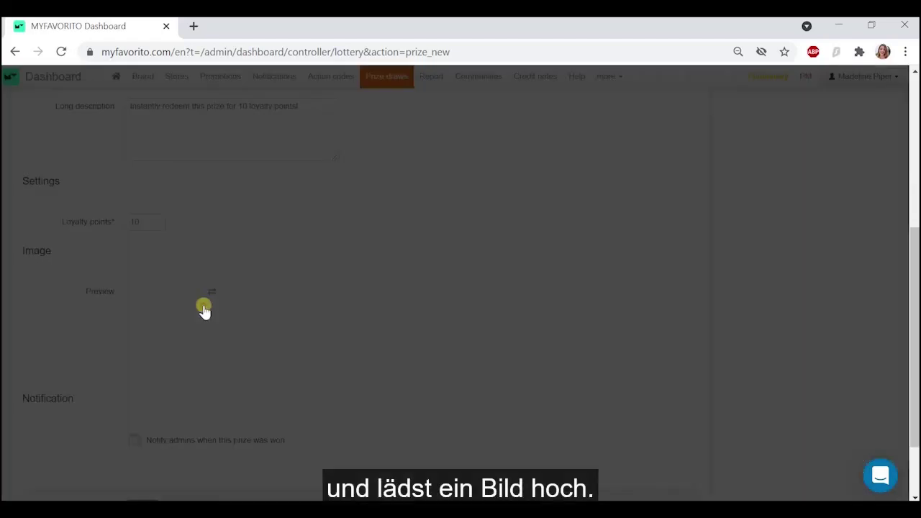
{"action": "left_click", "coordinate": [197, 158]}
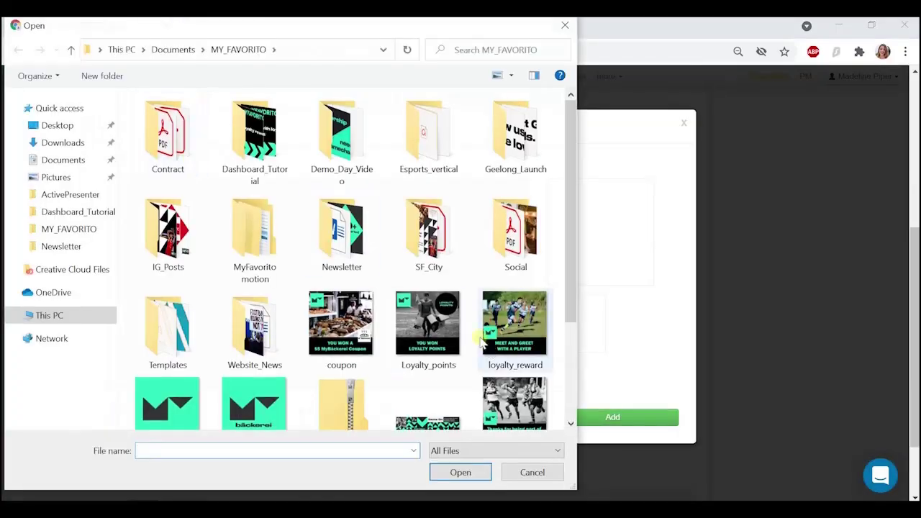
{"action": "left_click", "coordinate": [428, 324]}
{"action": "left_click", "coordinate": [464, 473]}
{"action": "left_click", "coordinate": [586, 421]}
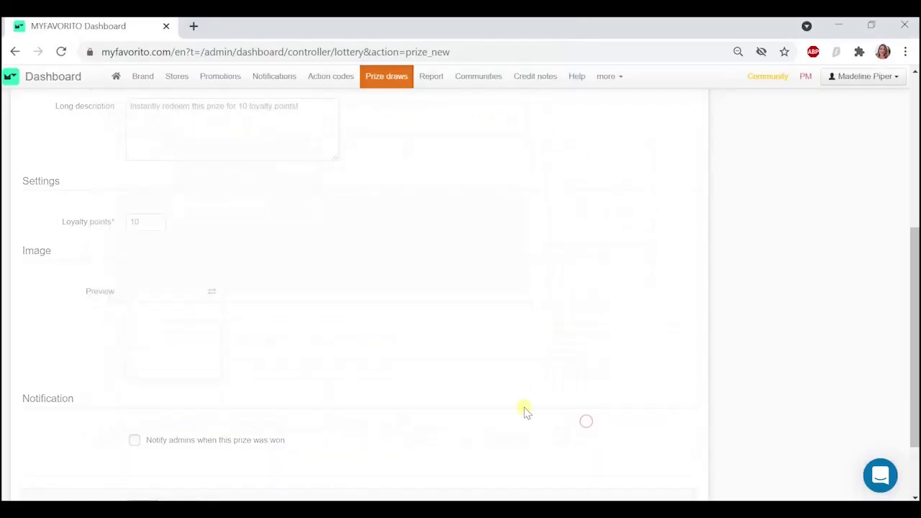
{"action": "scroll", "coordinate": [332, 359], "scroll_direction": "down", "scroll_amount": 2}
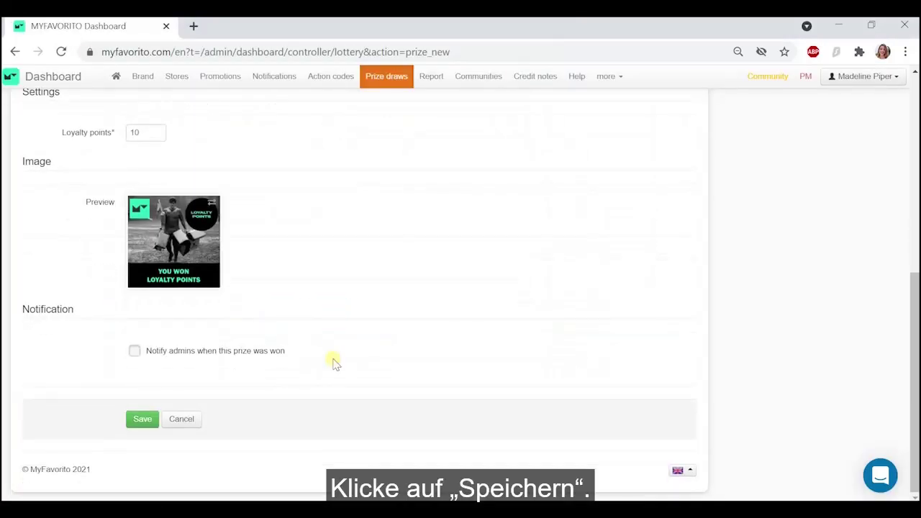
{"action": "left_click", "coordinate": [142, 420]}
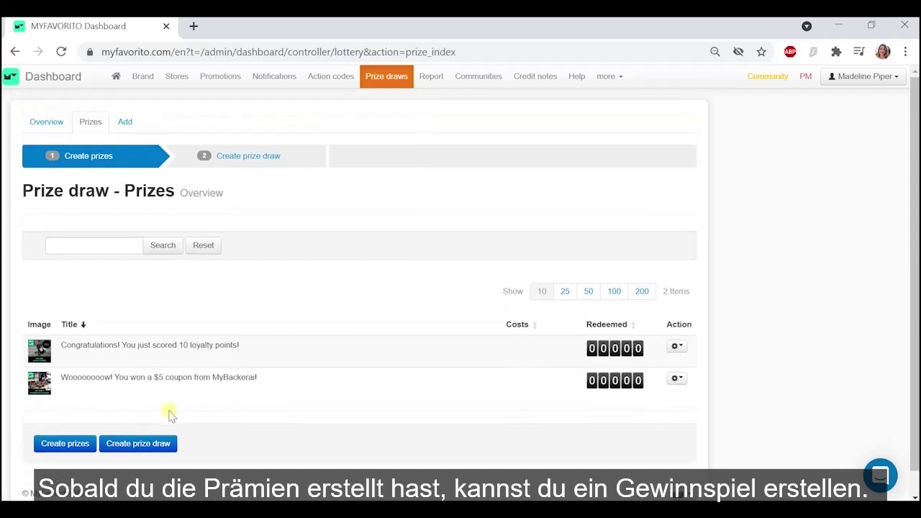
- Create a prize draw titled "MyFavorito Rugby Club Instant Prize Draw"
{"action": "left_click", "coordinate": [153, 444]}
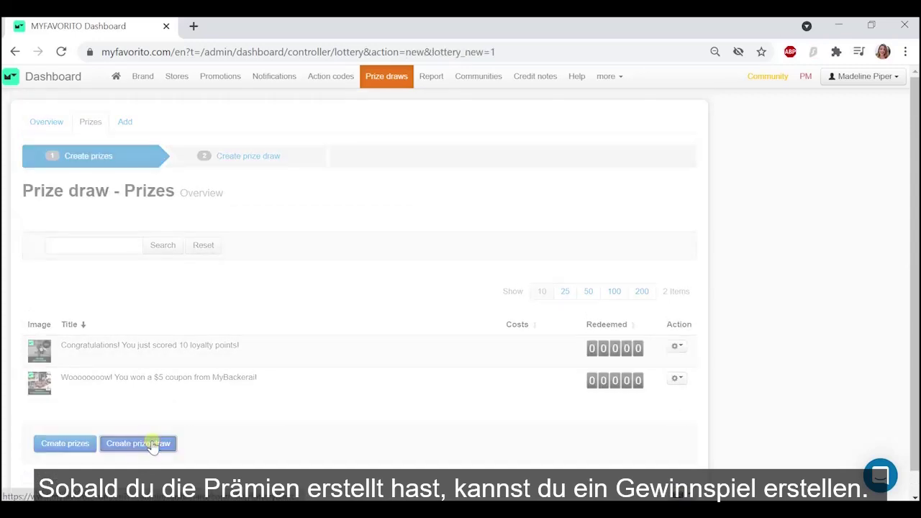
{"action": "left_click", "coordinate": [159, 282]}
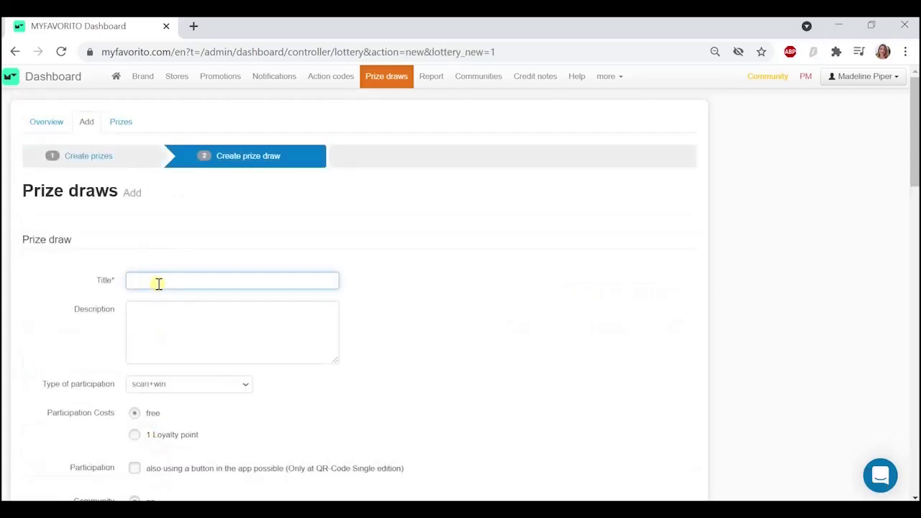
{"action": "type", "text": "MyFavorito Rugby "}
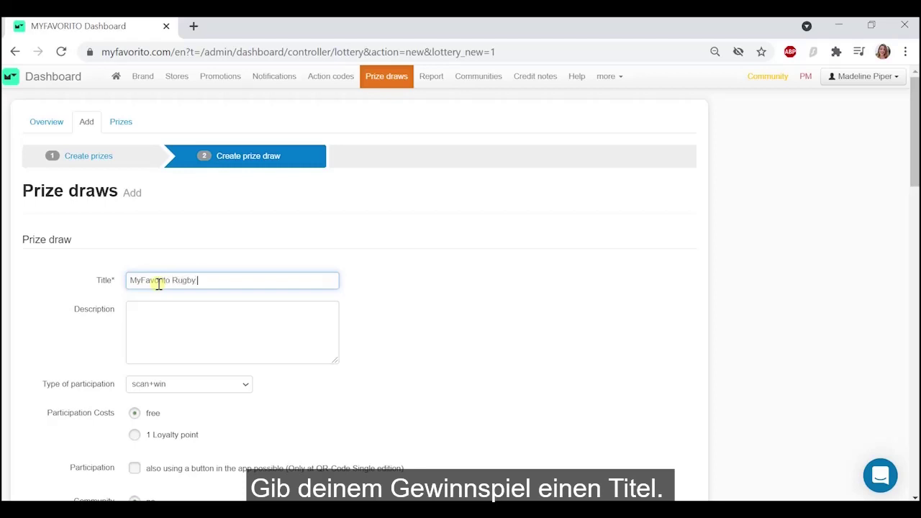
{"action": "type", "text": "Club Instant Prize"}
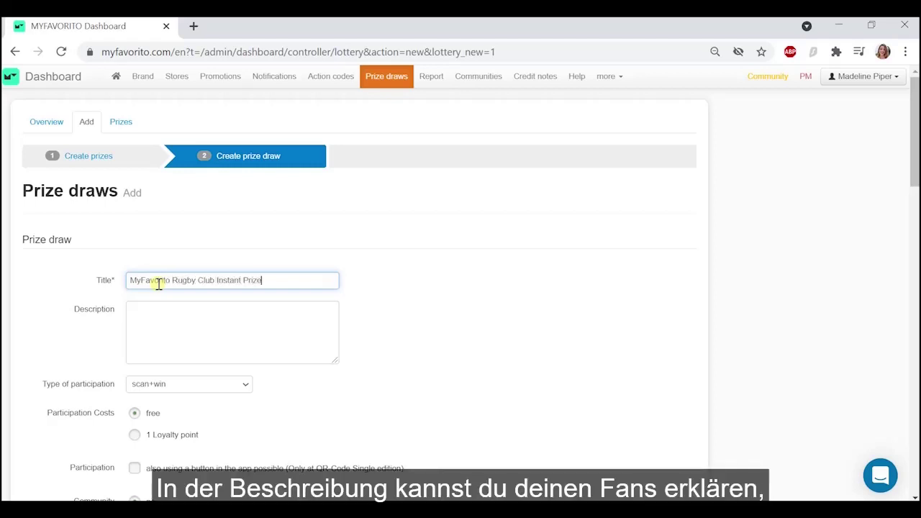
{"action": "type", "text": " Draw"}
- Start the description with "Try your luck in our instant prize draw and win great prizes! Each turn costs 1 loyalty point. Earn more loyalty"
{"action": "left_click", "coordinate": [156, 339]}
{"action": "type", "text": "Try y"}
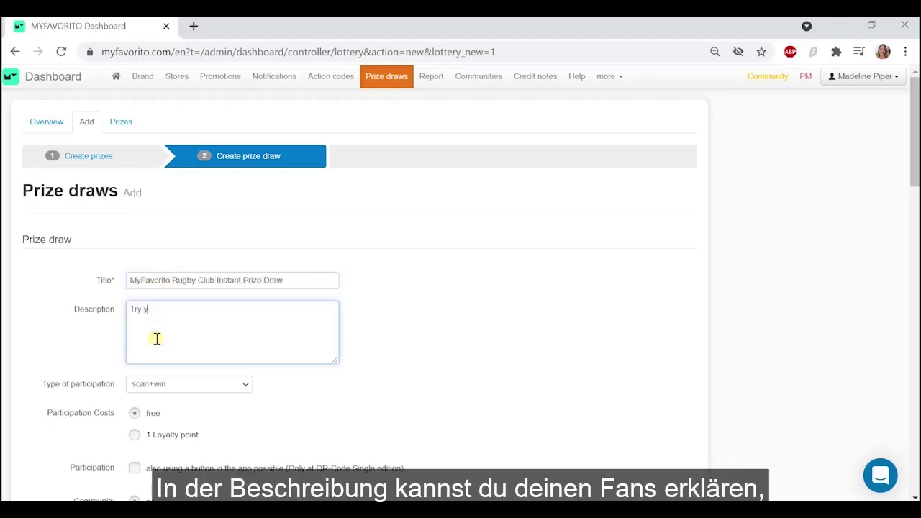
{"action": "type", "text": "our luck in our instant pri"}
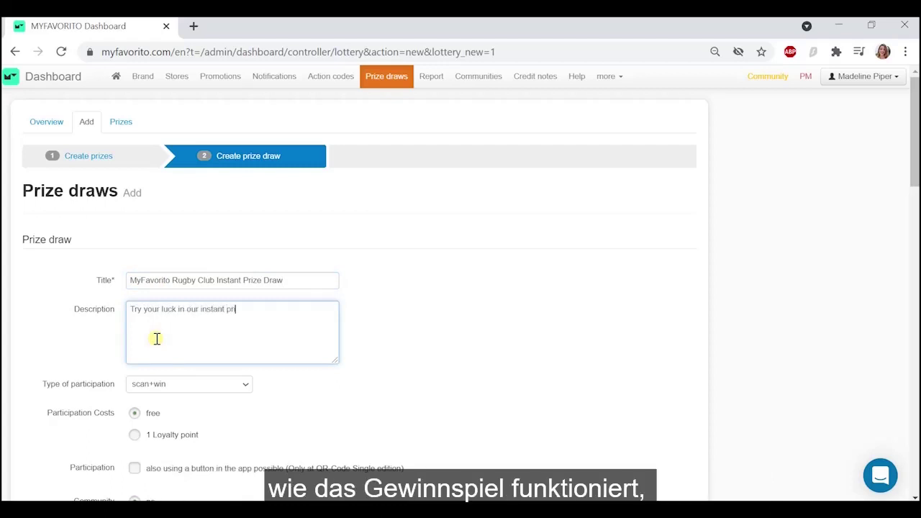
{"action": "type", "text": "ze dr"}
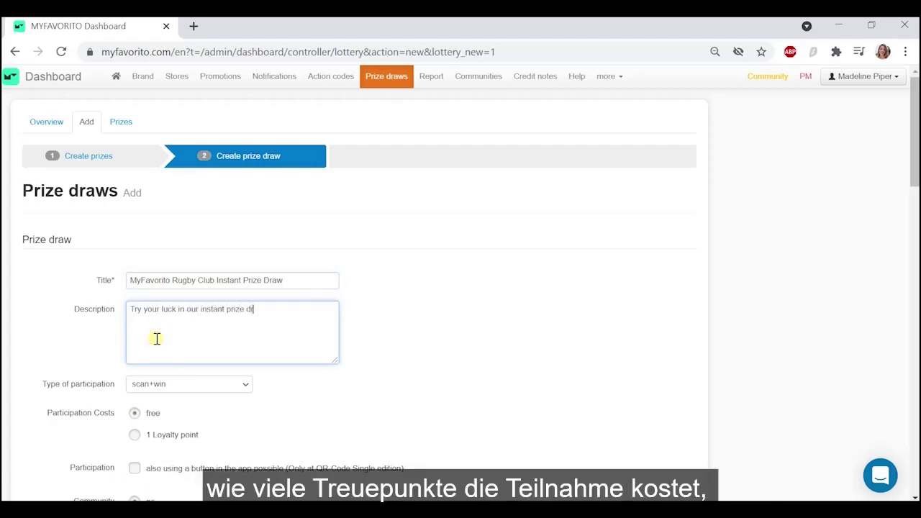
{"action": "type", "text": "aw and win great prizes! Each turn cos"}
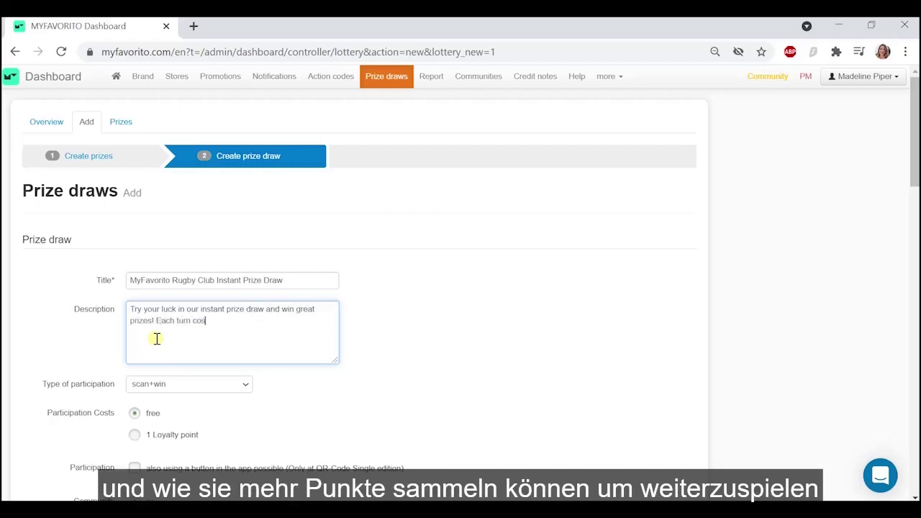
{"action": "type", "text": "ts 1 loyalty point. Earn more loyalty"}
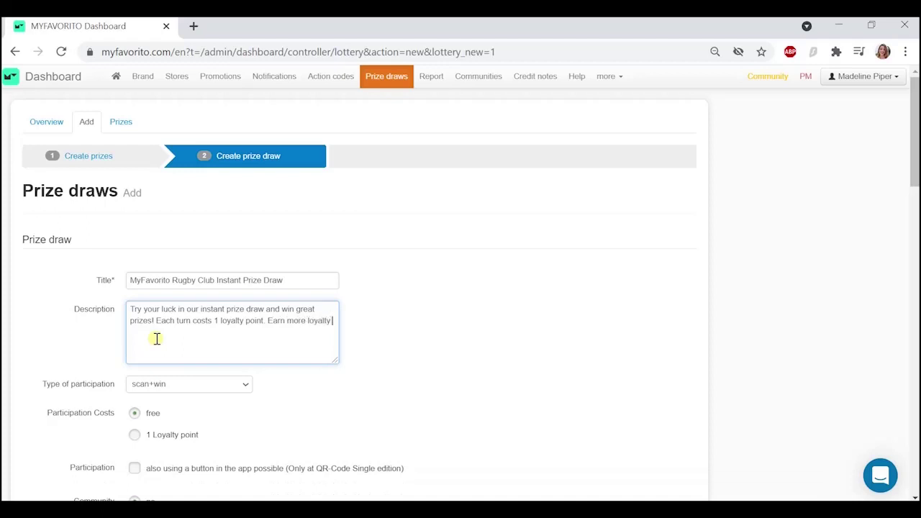
- Complete the prize draw's description with "points by shopping with our sponsors, watching or videos, or referring your friends!"
{"action": "type", "text": " points by shopping with our sponsors, watching or videos"}
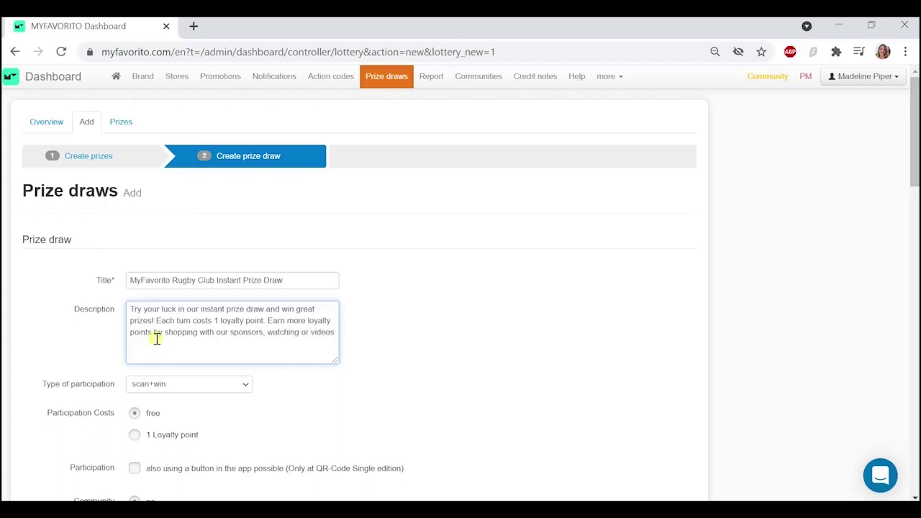
{"action": "type", "text": "or referring your friends!"}
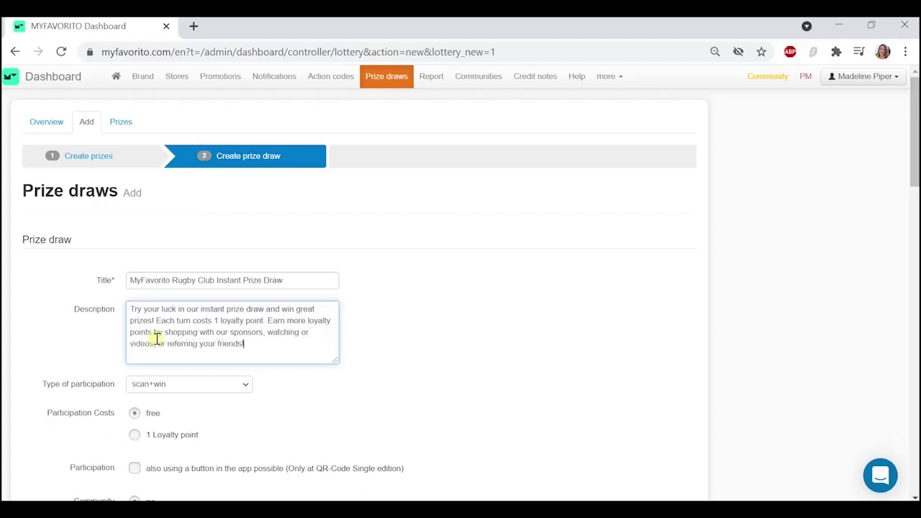
- Set the prize draw's participation cost to 1 loyalty point
{"action": "scroll", "coordinate": [155, 338], "scroll_direction": "down", "scroll_amount": 2}
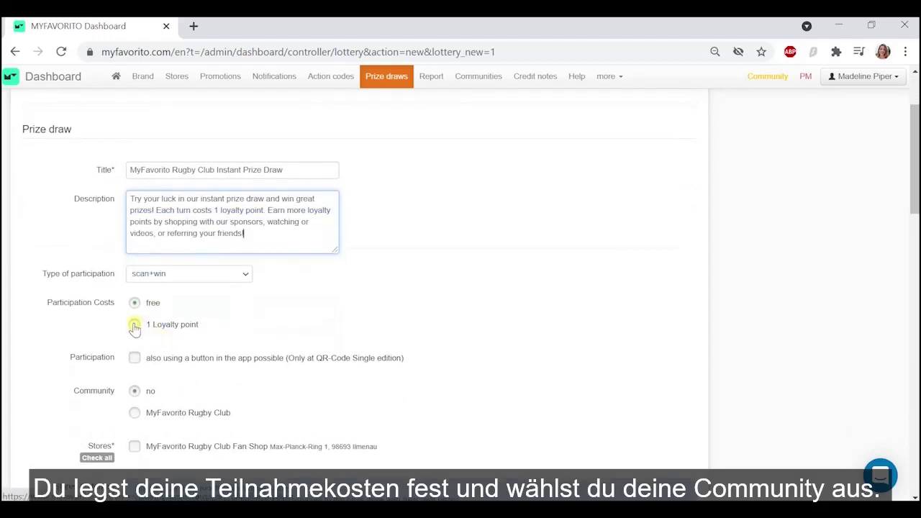
{"action": "left_click", "coordinate": [135, 325]}
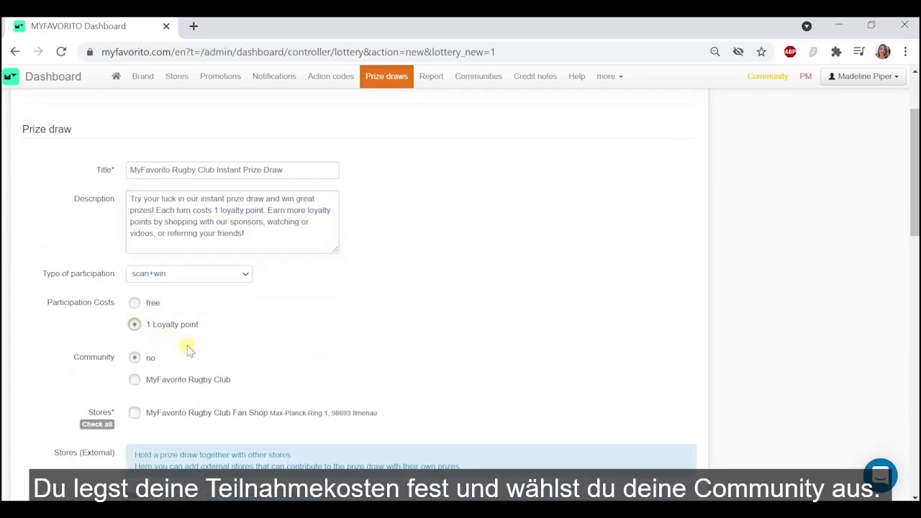
- Restrict participation to members of the MyFavorito Rugby Club community and select the MyFavorito Rugby Club Fan Shop as the store
{"action": "scroll", "coordinate": [185, 345], "scroll_direction": "down", "scroll_amount": 1}
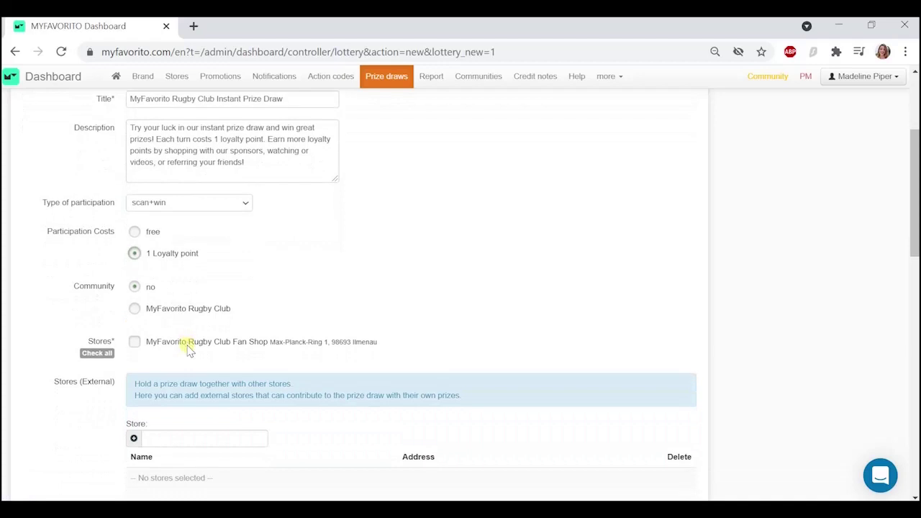
{"action": "left_click", "coordinate": [134, 308]}
{"action": "left_click", "coordinate": [135, 329]}
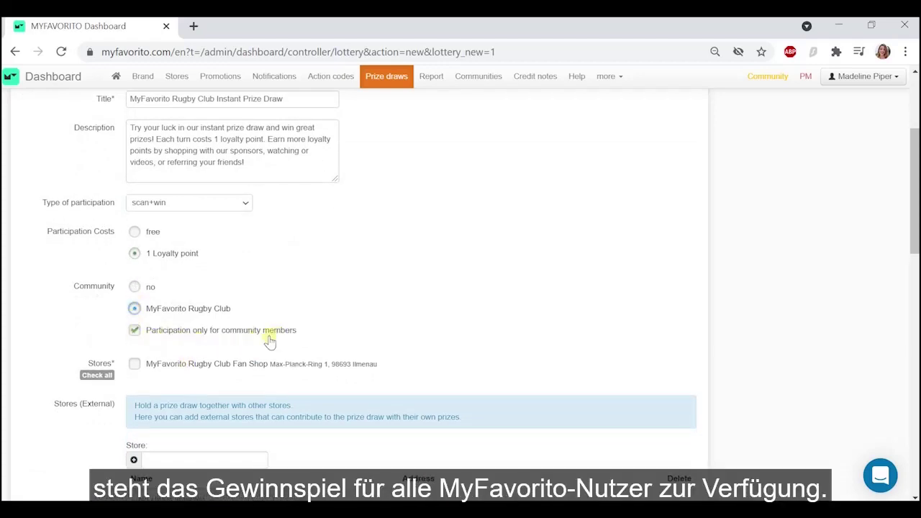
{"action": "left_click", "coordinate": [134, 365]}
- Set the prize draw's validity period to begin on 05/05/2021 at 3 pm and end in the year 2027
{"action": "scroll", "coordinate": [133, 368], "scroll_direction": "down", "scroll_amount": 2}
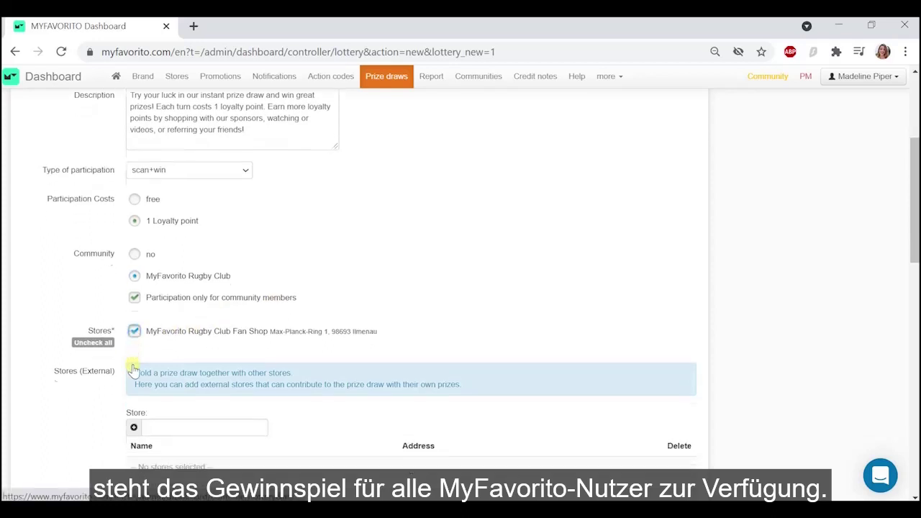
{"action": "scroll", "coordinate": [133, 368], "scroll_direction": "down", "scroll_amount": 1}
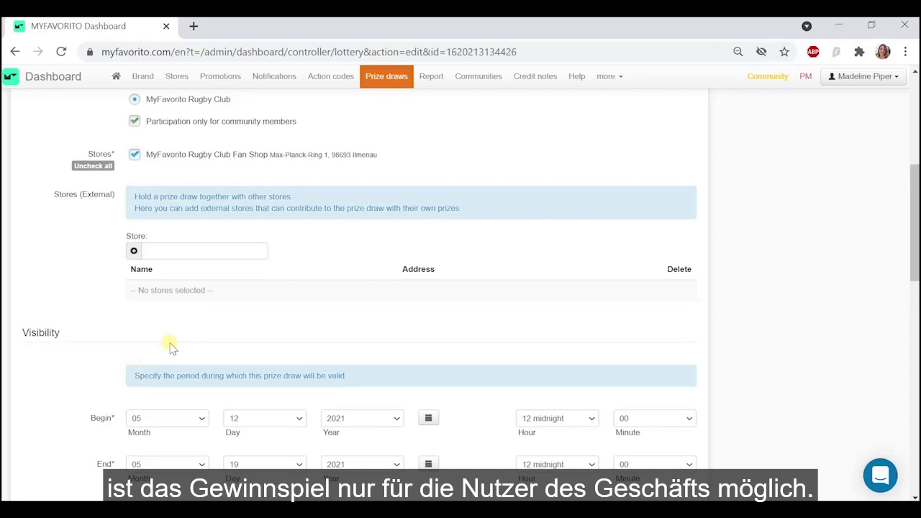
{"action": "scroll", "coordinate": [171, 348], "scroll_direction": "down", "scroll_amount": 1}
{"action": "left_click", "coordinate": [293, 335]}
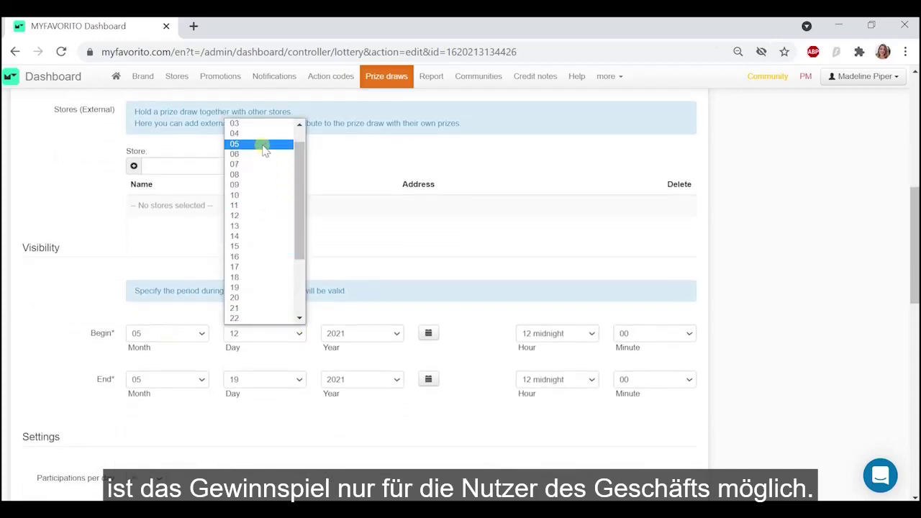
{"action": "left_click", "coordinate": [265, 145]}
{"action": "left_click", "coordinate": [582, 335]}
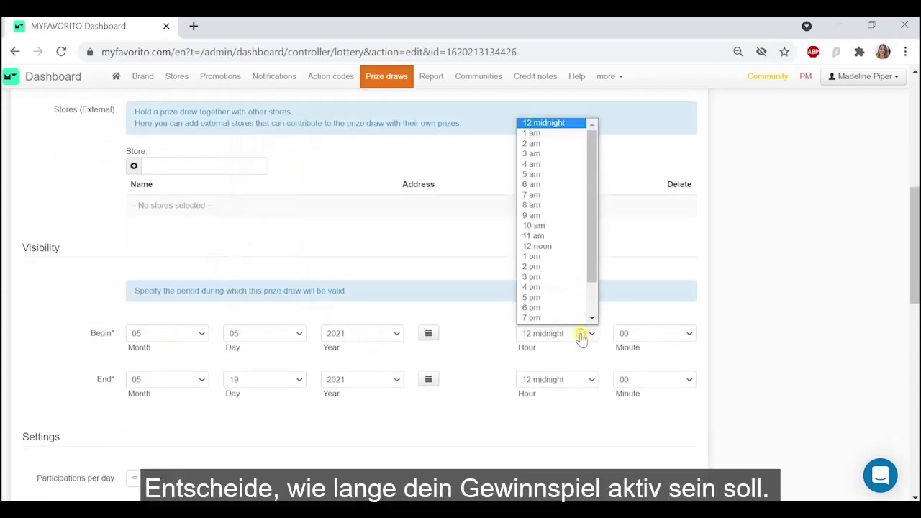
{"action": "left_click", "coordinate": [555, 279]}
{"action": "left_click", "coordinate": [344, 379]}
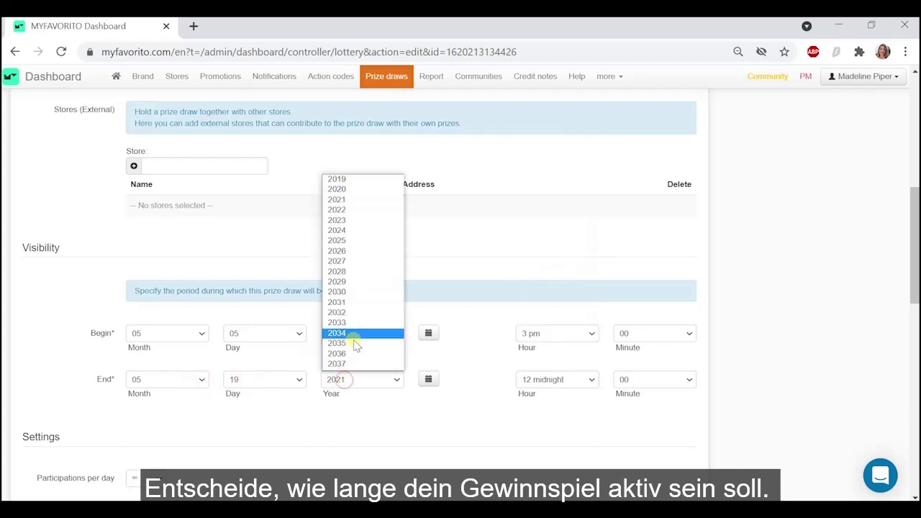
{"action": "left_click", "coordinate": [345, 261]}
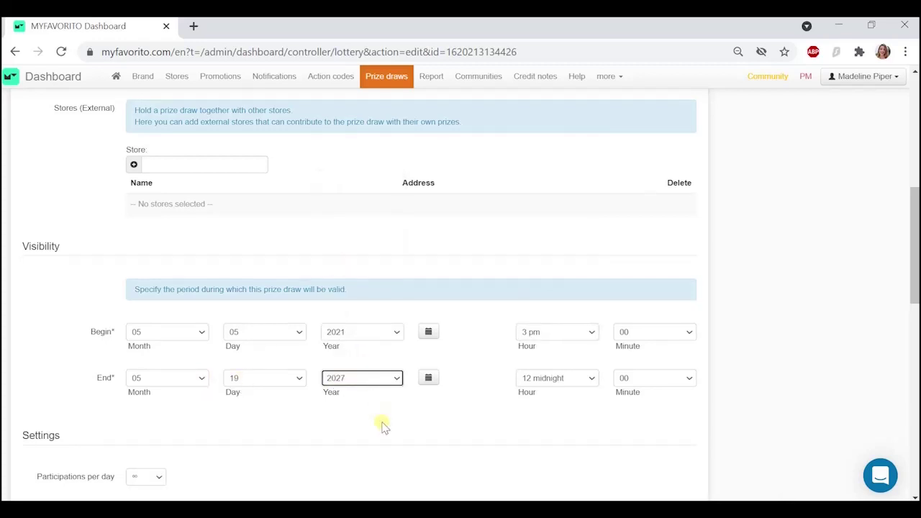
- Keep the prize draw's participations per day unlimited (∞)
{"action": "scroll", "coordinate": [382, 426], "scroll_direction": "down", "scroll_amount": 2}
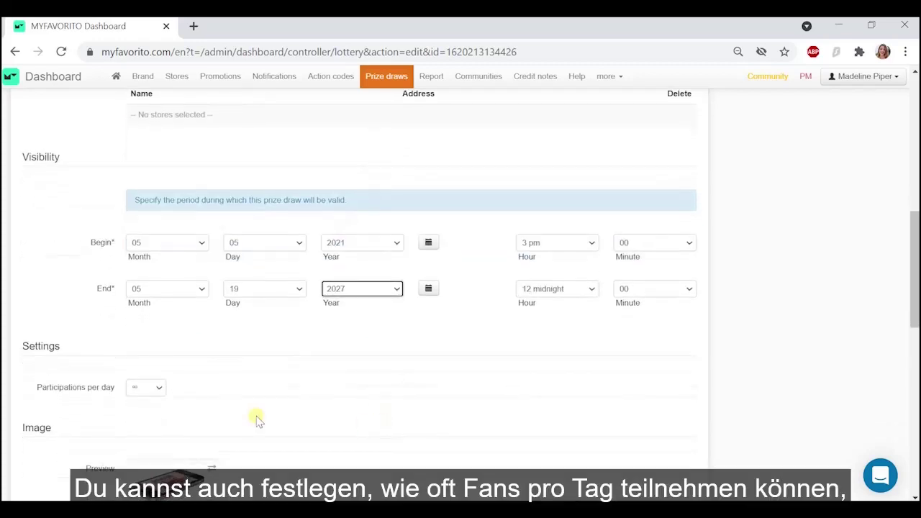
{"action": "left_click", "coordinate": [155, 388]}
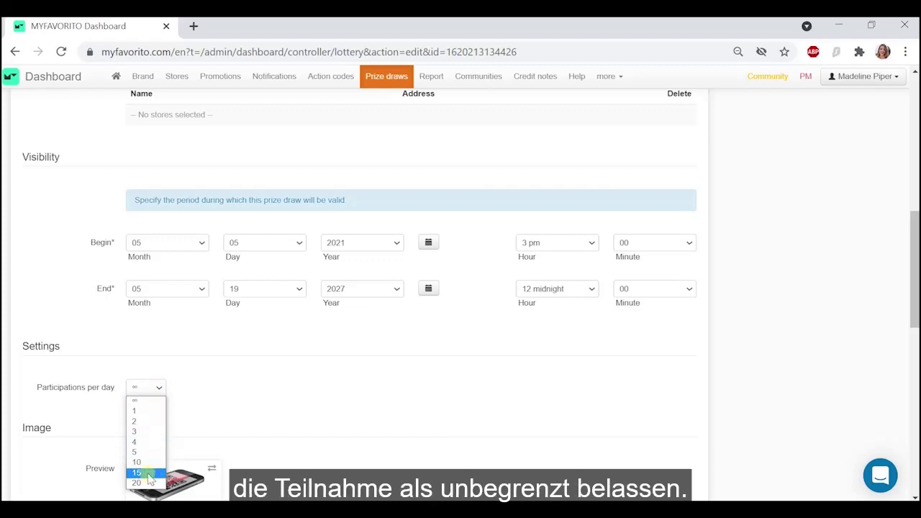
{"action": "left_click", "coordinate": [151, 404]}
- Replace the prize draw's image with the file "prize draw.jpg" from the MY_FAVORITO folder
{"action": "scroll", "coordinate": [264, 384], "scroll_direction": "down", "scroll_amount": 2}
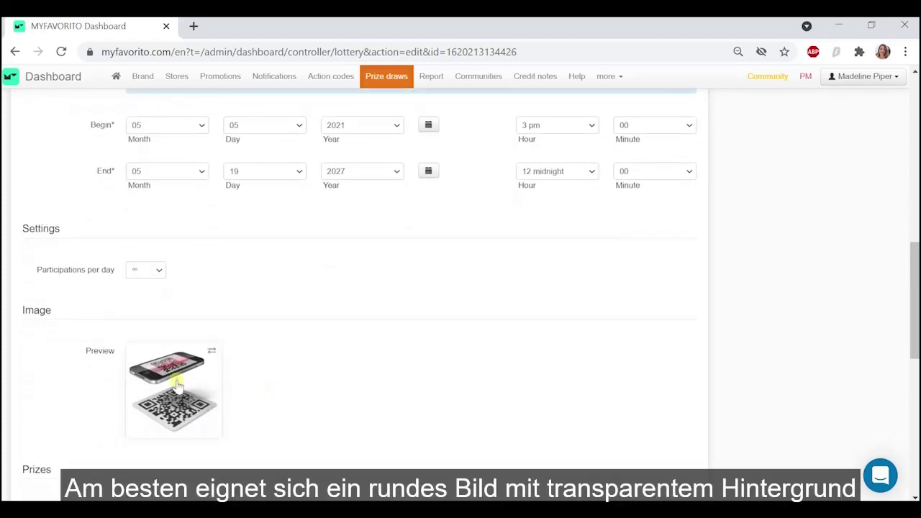
{"action": "left_click", "coordinate": [177, 382]}
{"action": "left_click", "coordinate": [216, 160]}
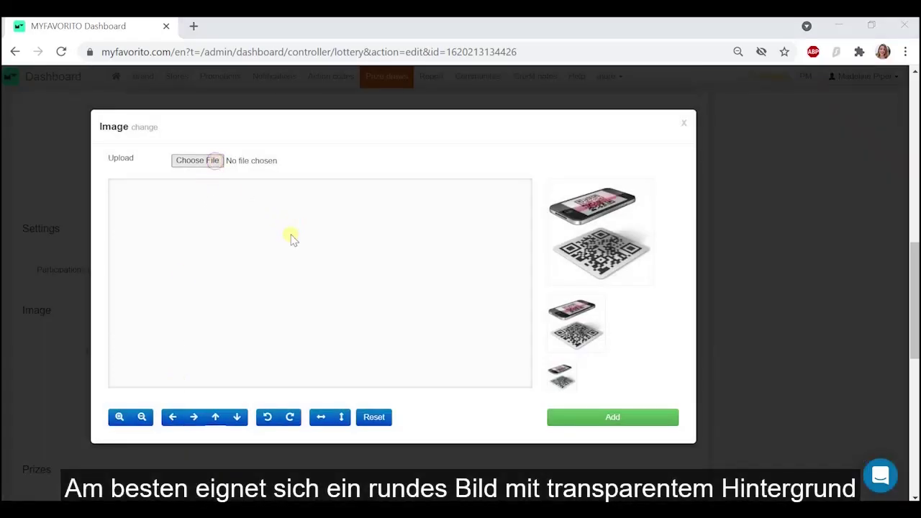
{"action": "scroll", "coordinate": [207, 383], "scroll_direction": "down", "scroll_amount": 2}
{"action": "left_click", "coordinate": [152, 371]}
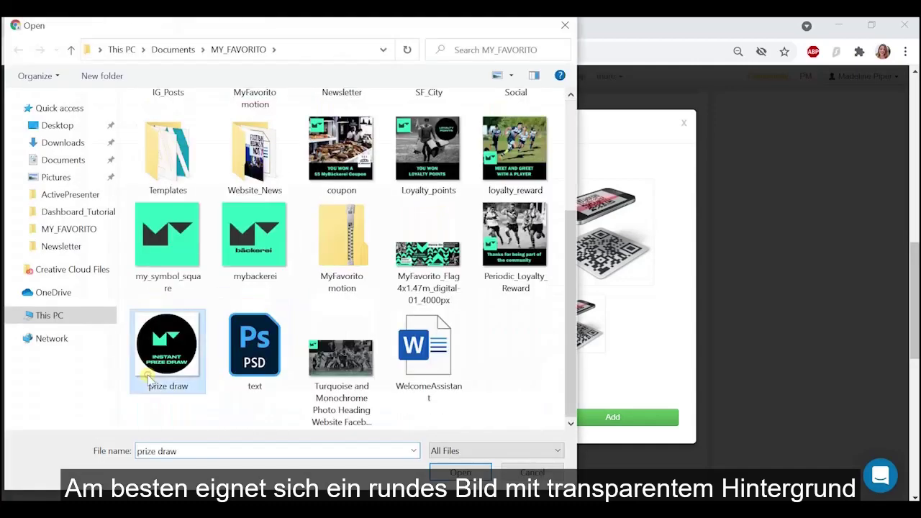
{"action": "left_click", "coordinate": [465, 473]}
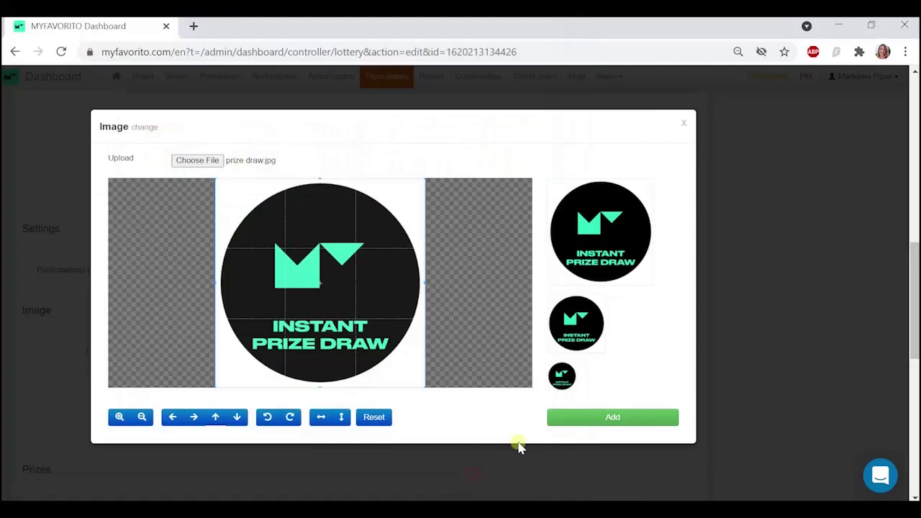
{"action": "left_click", "coordinate": [613, 419]}
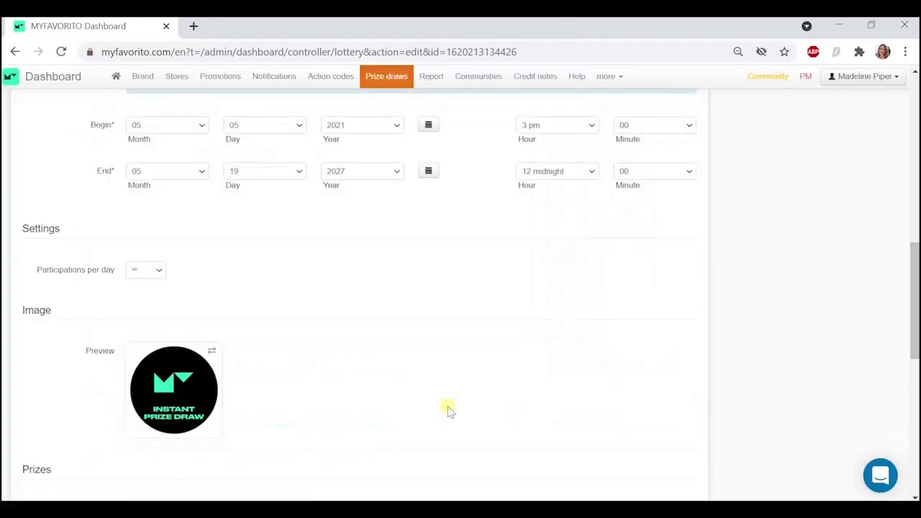
- Add the $5 MyBackerai coupon to the prize draw's prizes with a quantity of 10
{"action": "scroll", "coordinate": [307, 309], "scroll_direction": "down", "scroll_amount": 4}
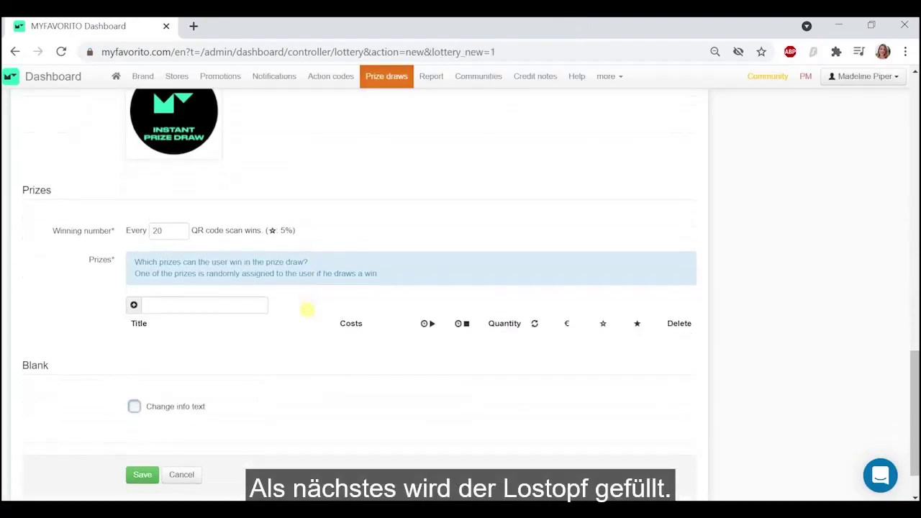
{"action": "left_click", "coordinate": [191, 304]}
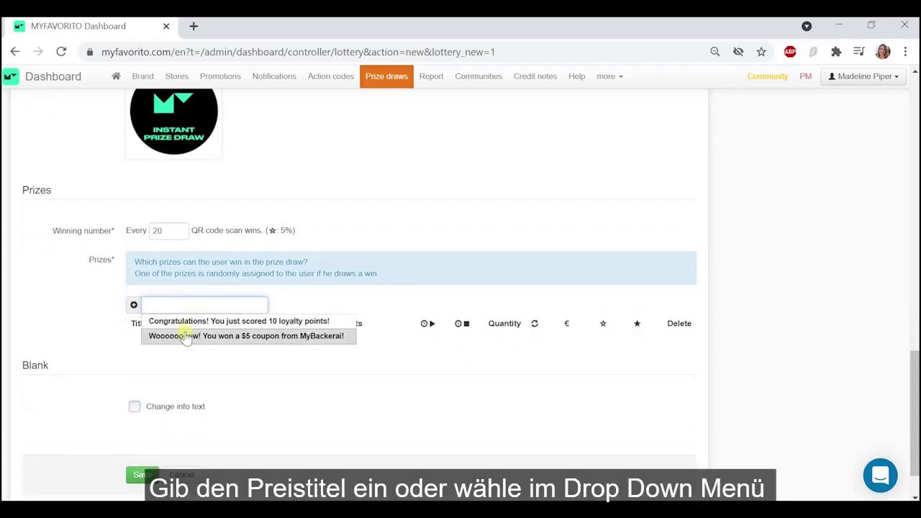
{"action": "left_click", "coordinate": [183, 336]}
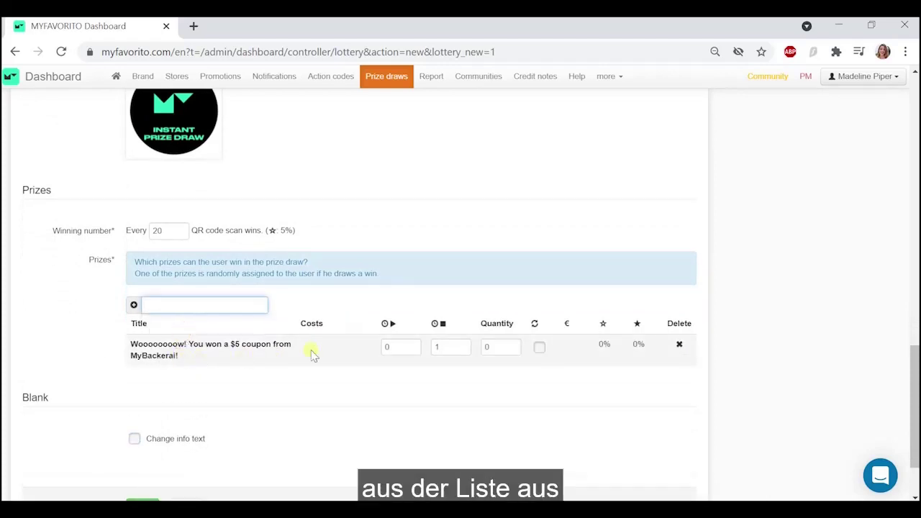
{"action": "left_click", "coordinate": [490, 347]}
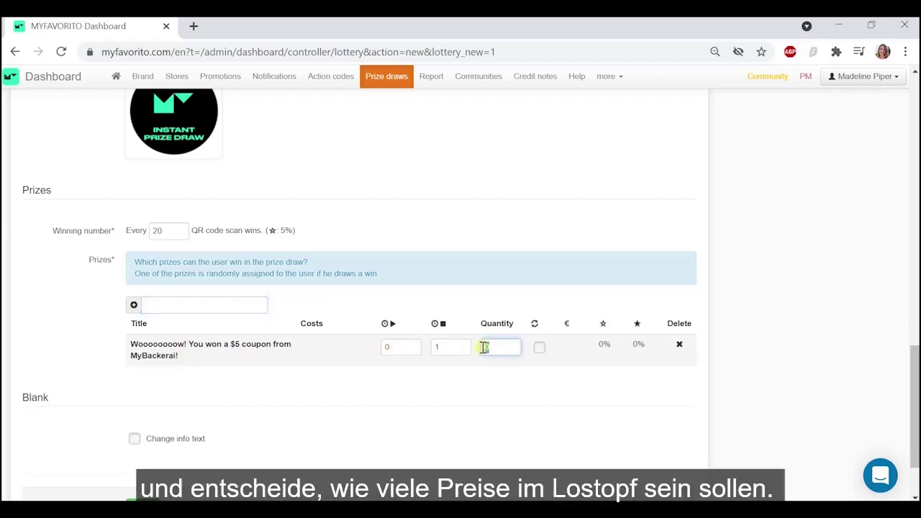
{"action": "type", "text": "10"}
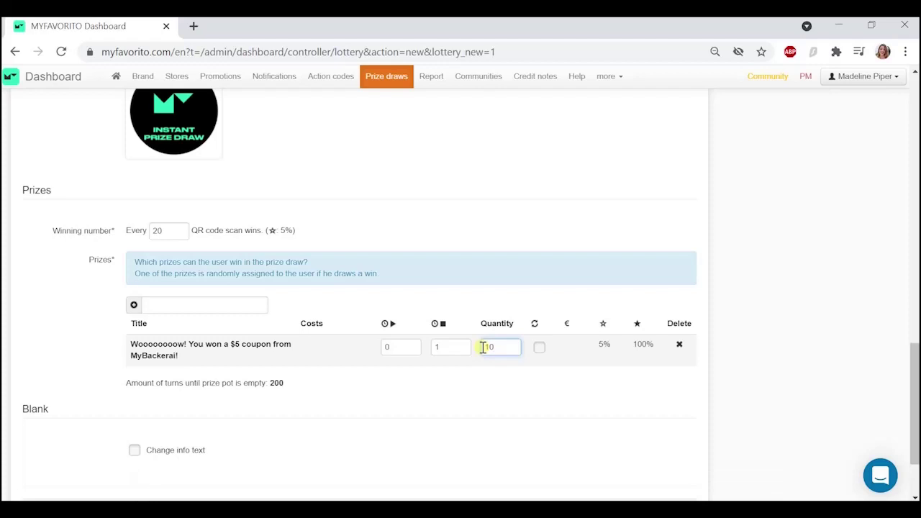
- Set the $5 coupon's expiry time to 3 and have unredeemed coupons return to the prize pot
{"action": "left_click", "coordinate": [442, 346]}
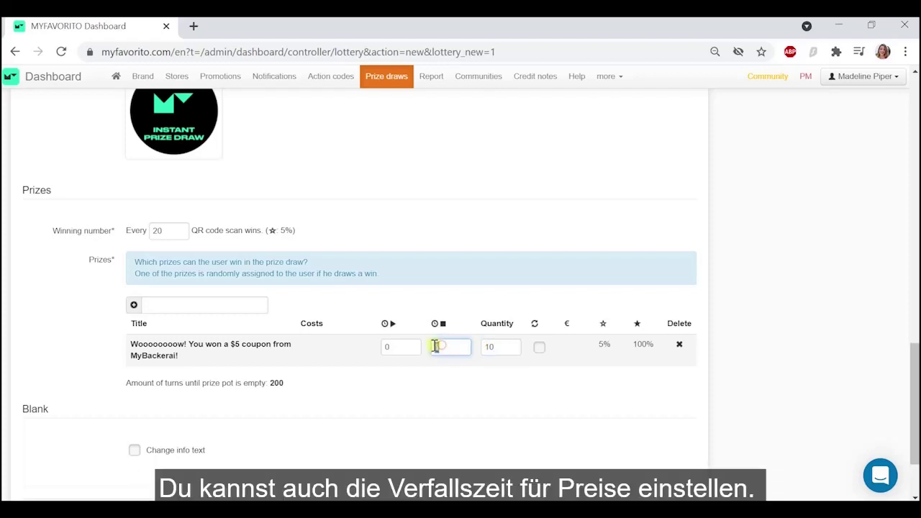
{"action": "type", "text": "3"}
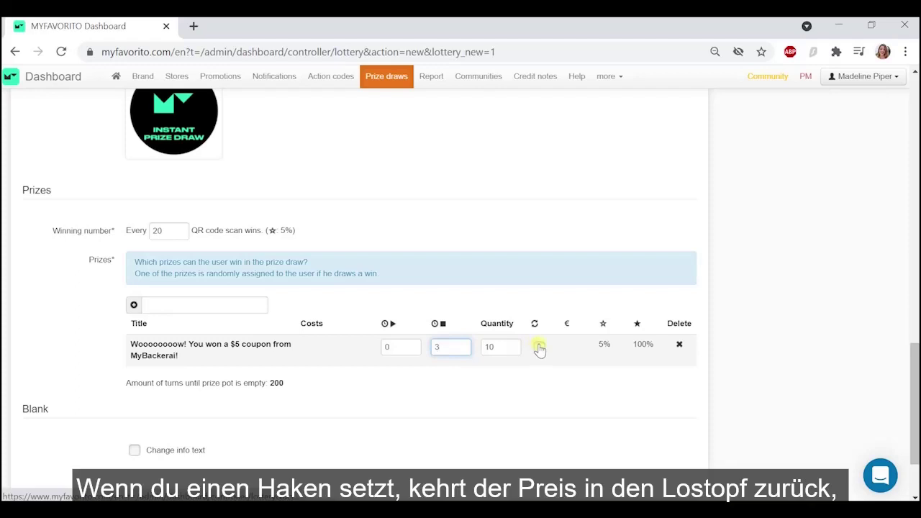
{"action": "mouse_move", "coordinate": [539, 331]}
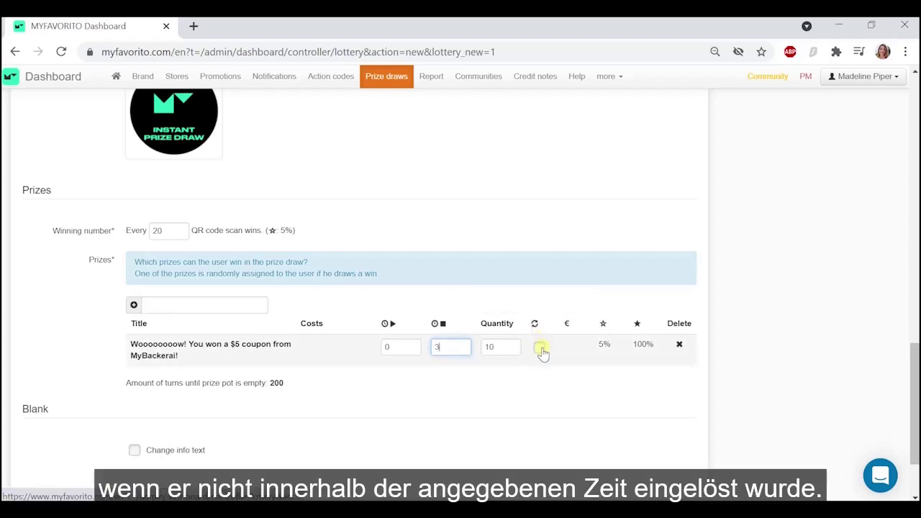
{"action": "left_click", "coordinate": [540, 347]}
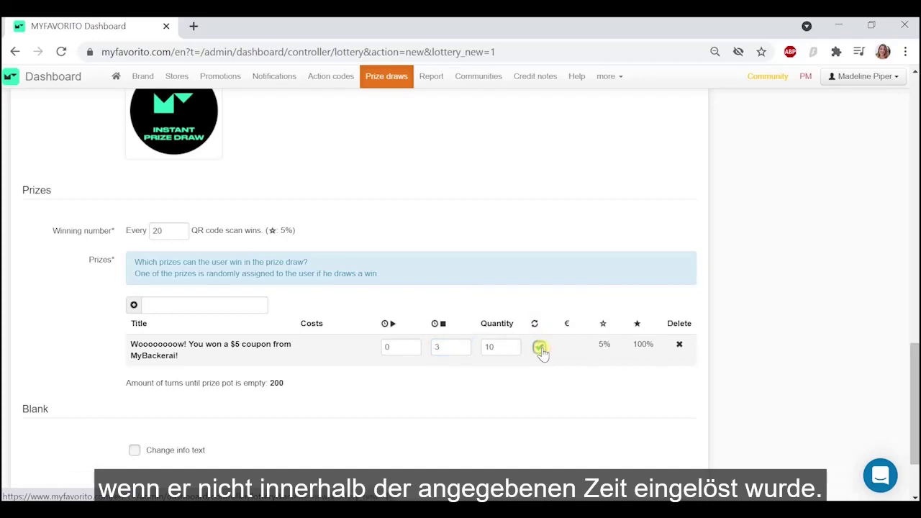
- Add the 10 loyalty points prize with a quantity of 100, and set the winning number to every 5 QR code scans
{"action": "left_click", "coordinate": [230, 305]}
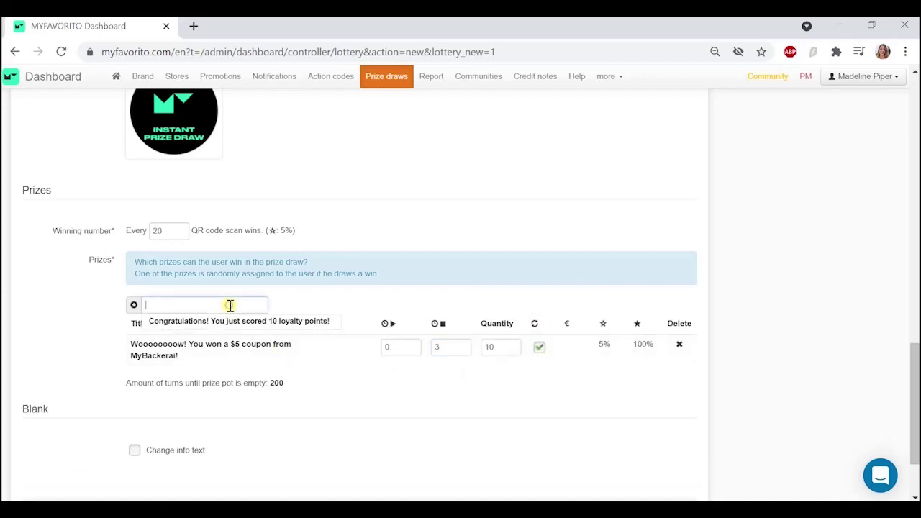
{"action": "left_click", "coordinate": [222, 321]}
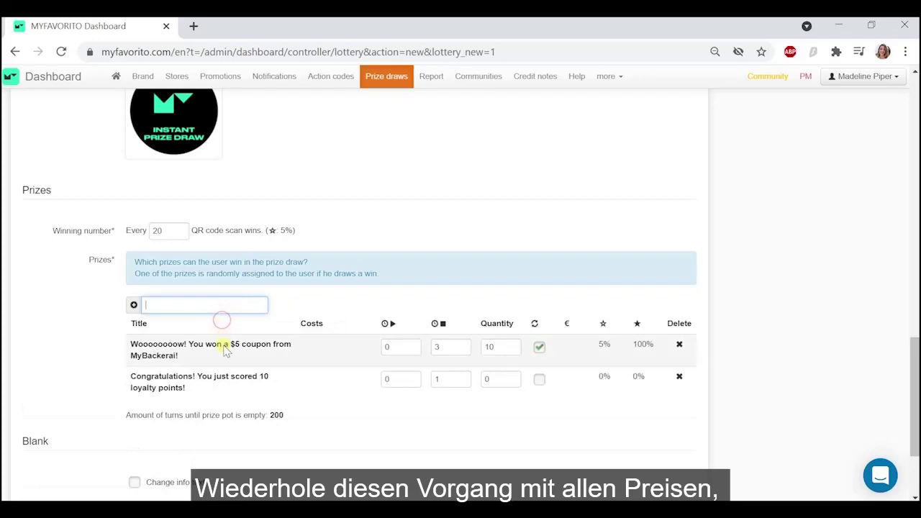
{"action": "left_click", "coordinate": [493, 379]}
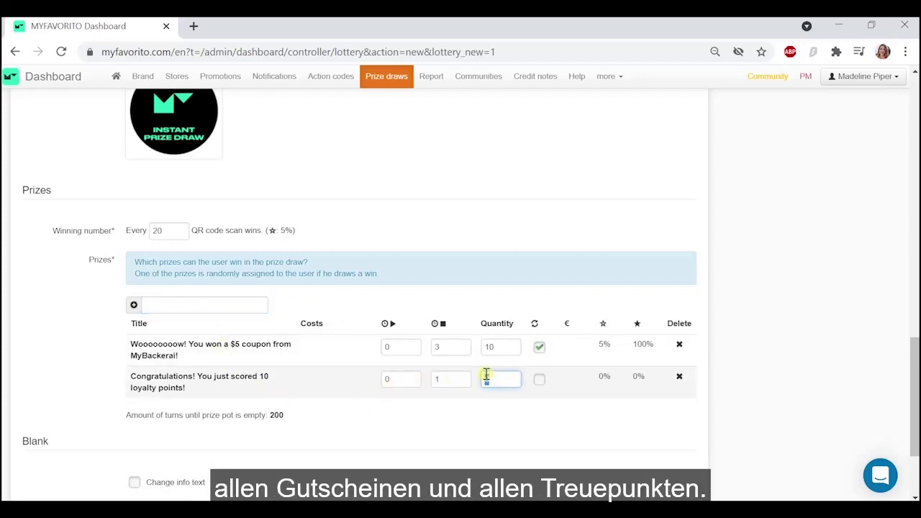
{"action": "type", "text": "100"}
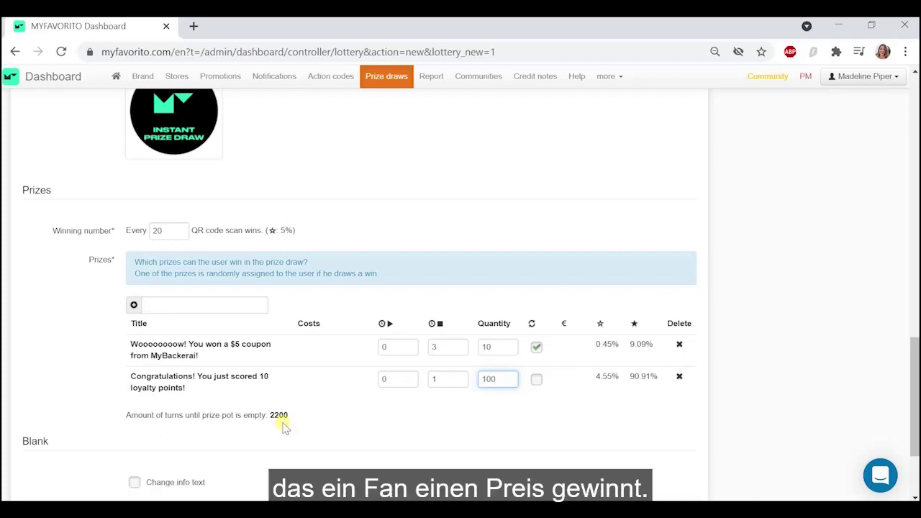
{"action": "double_click", "coordinate": [174, 229]}
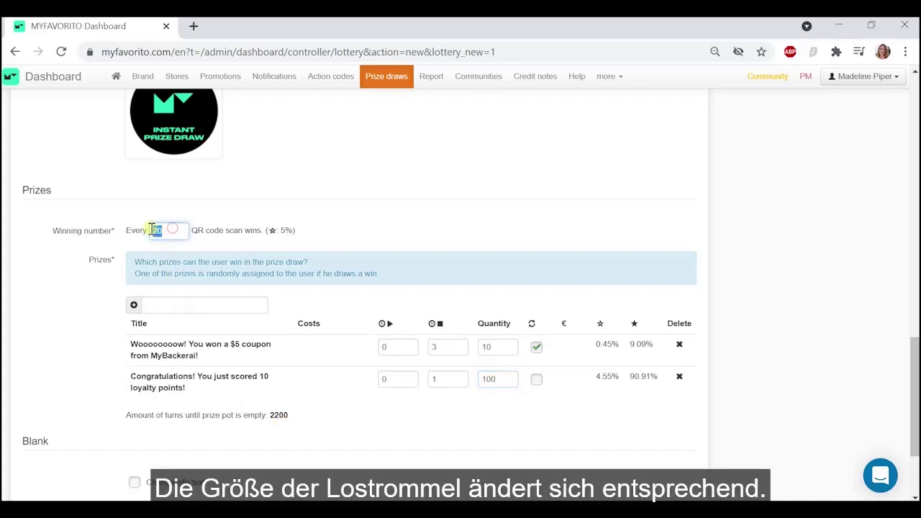
{"action": "type", "text": "5"}
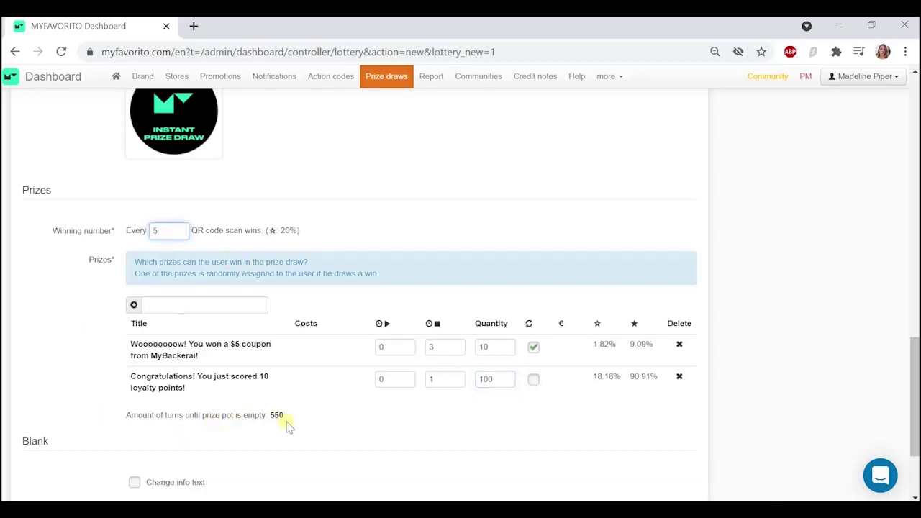
- Set the blank info text to "Better luck next time! Earn more points by shopping with sponsors or referring friends and try your luck later!" and save
{"action": "scroll", "coordinate": [288, 422], "scroll_direction": "down", "scroll_amount": 2}
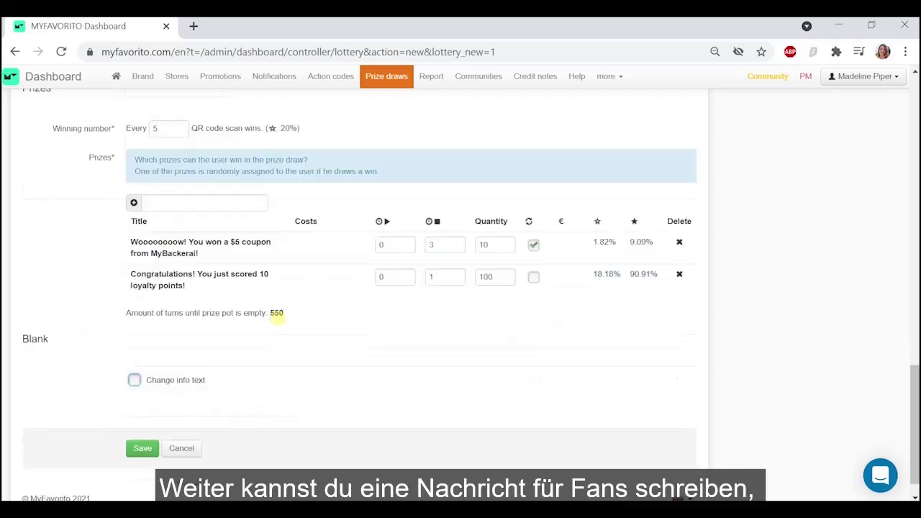
{"action": "left_click", "coordinate": [133, 383]}
{"action": "scroll", "coordinate": [132, 388], "scroll_direction": "down", "scroll_amount": 1}
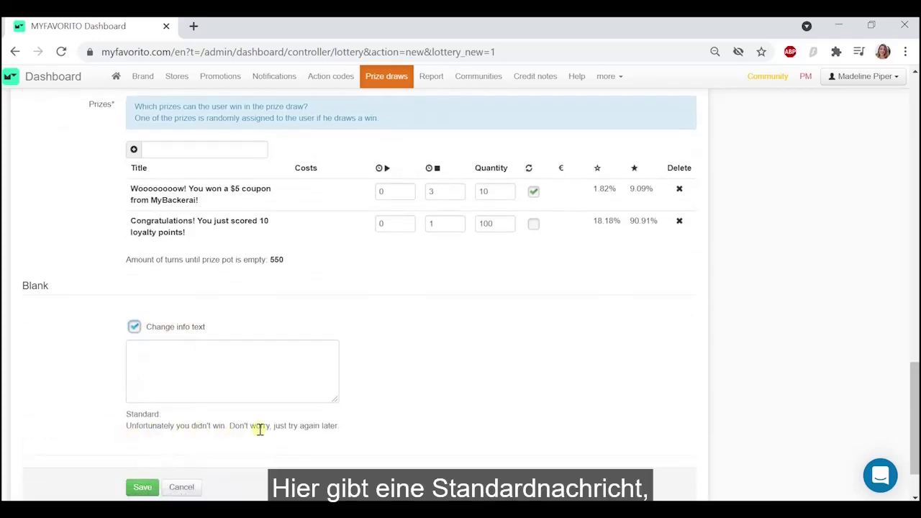
{"action": "left_click", "coordinate": [221, 373]}
{"action": "type", "text": "Better luck ne"}
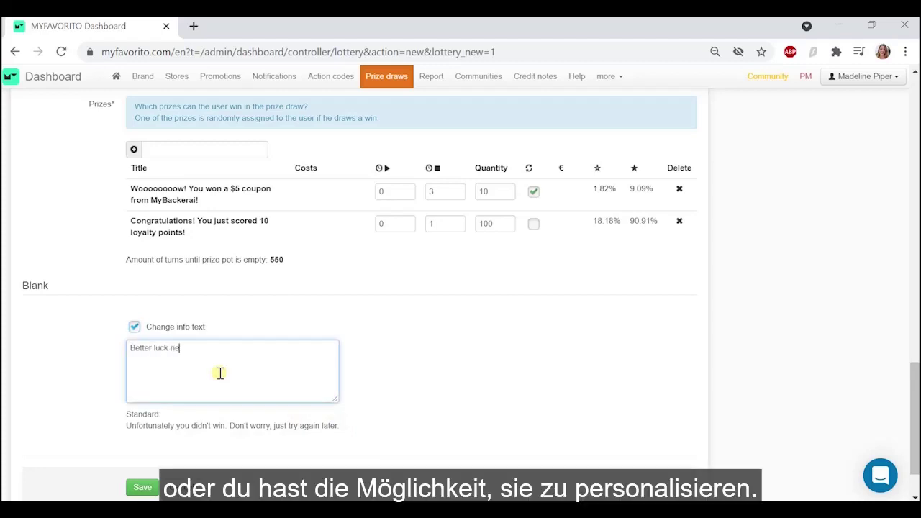
{"action": "type", "text": "xt time! Earn"}
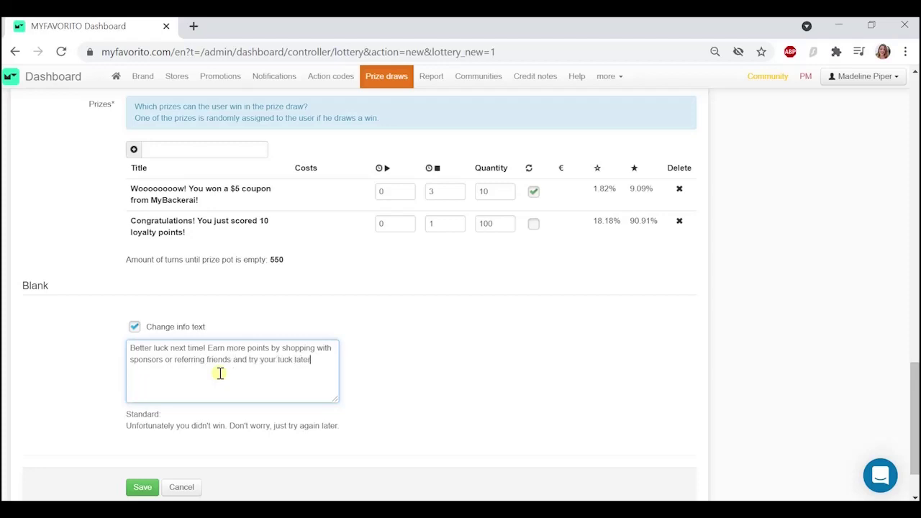
{"action": "scroll", "coordinate": [219, 373], "scroll_direction": "down", "scroll_amount": 1}
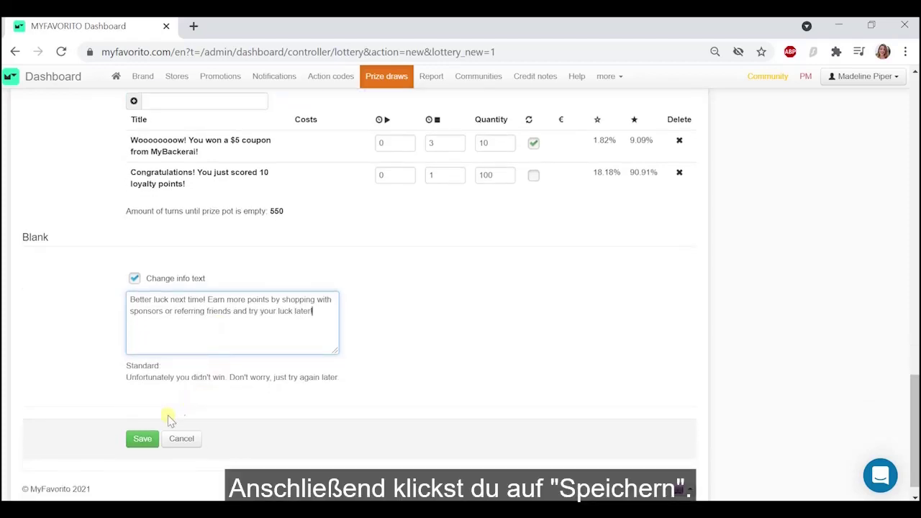
{"action": "left_click", "coordinate": [142, 441]}
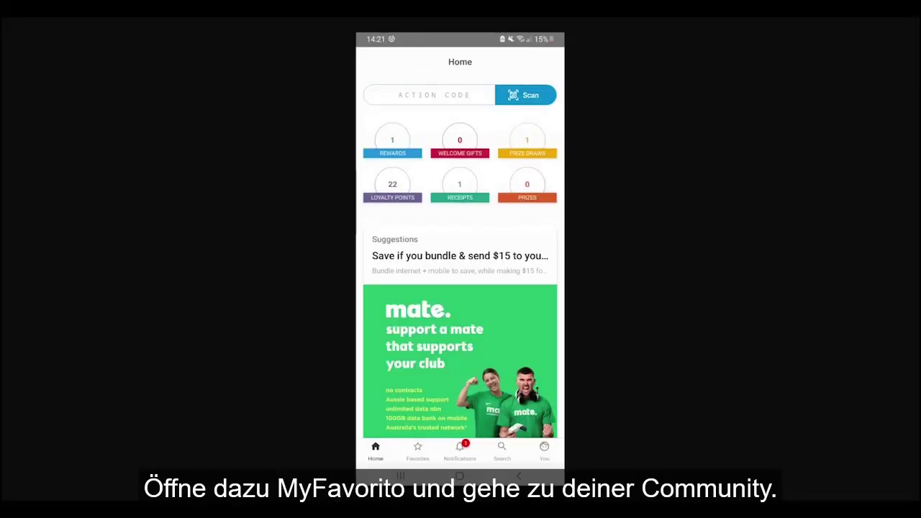
- In the MyFavorito mobile app, find the MyFavorito Rugby Club community through search and open its Instant Prize Draw
{"action": "left_click", "coordinate": [502, 452]}
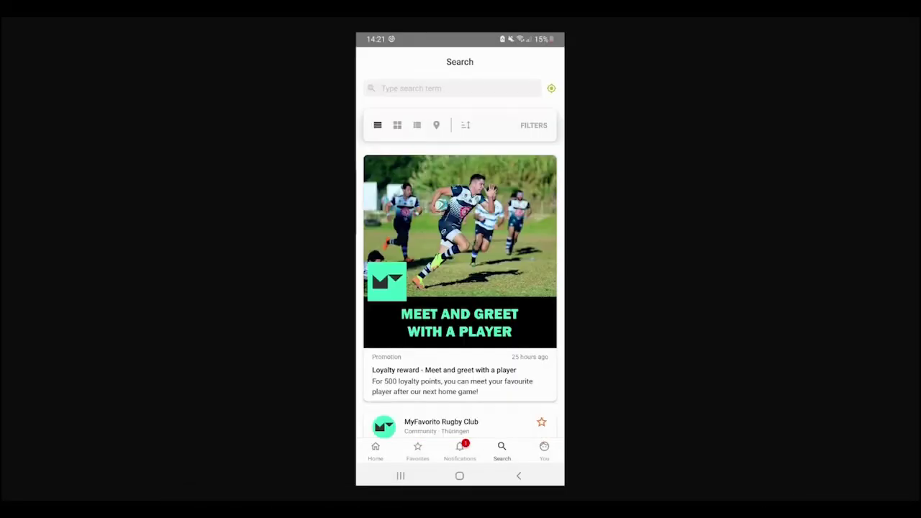
{"action": "scroll", "coordinate": [461, 257], "scroll_direction": "down", "scroll_amount": 1}
{"action": "scroll", "coordinate": [461, 257], "scroll_direction": "up", "scroll_amount": 1}
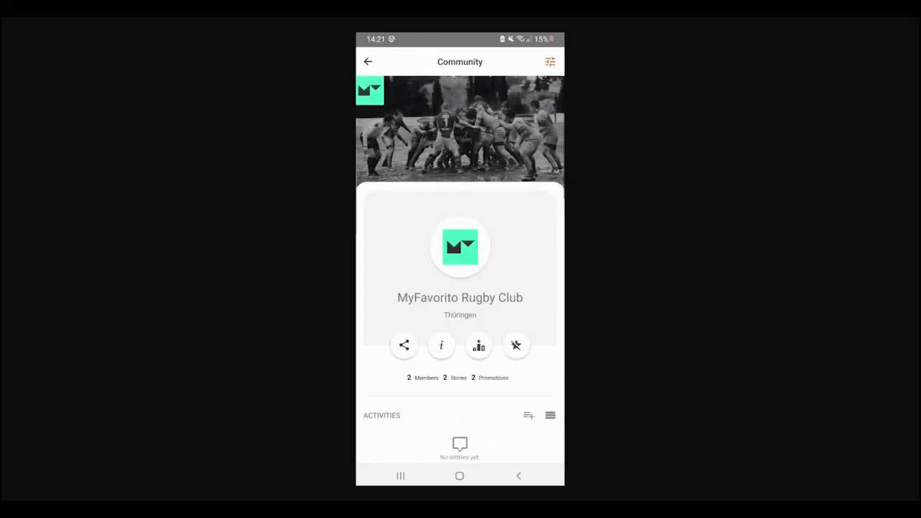
{"action": "scroll", "coordinate": [460, 273], "scroll_direction": "down", "scroll_amount": 2}
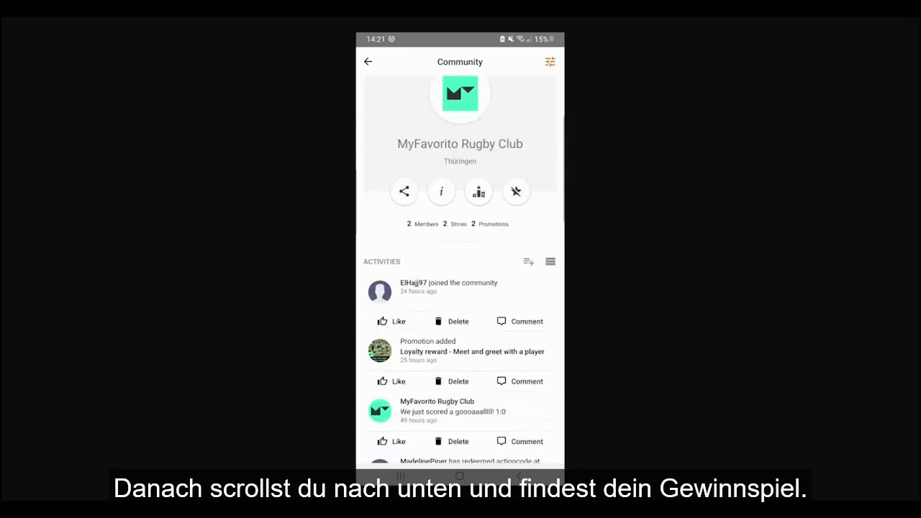
{"action": "scroll", "coordinate": [461, 266], "scroll_direction": "down", "scroll_amount": 10}
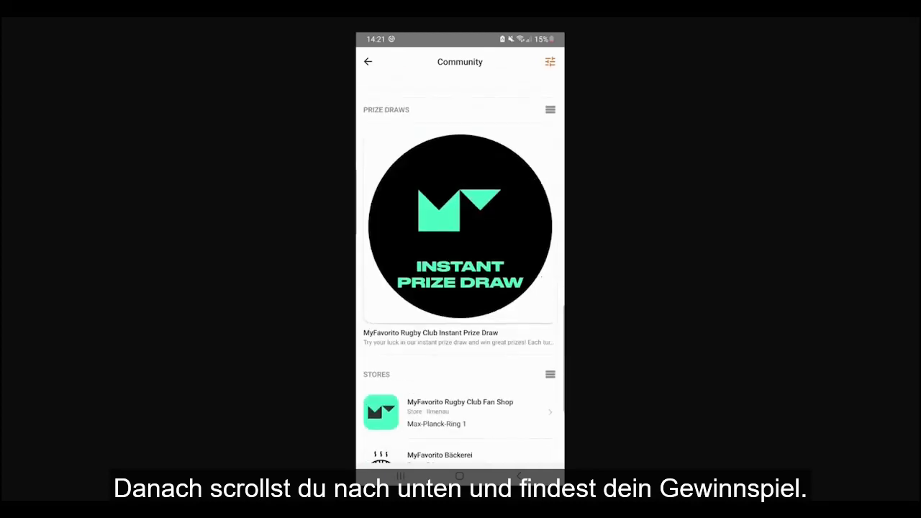
{"action": "scroll", "coordinate": [460, 251], "scroll_direction": "up", "scroll_amount": 1}
{"action": "left_click", "coordinate": [461, 275]}
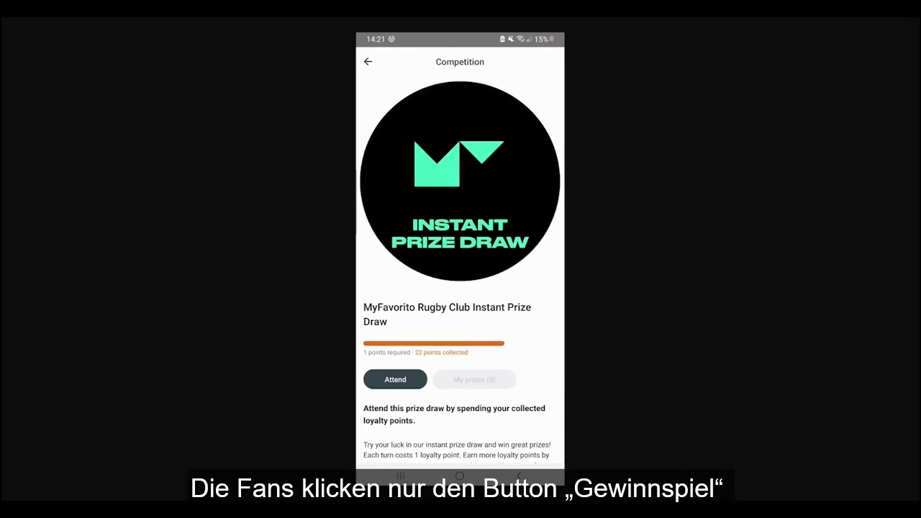
- Attend the Instant Prize Draw repeatedly, spending 1 loyalty point per turn and dismissing the result in between
{"action": "left_click", "coordinate": [395, 379]}
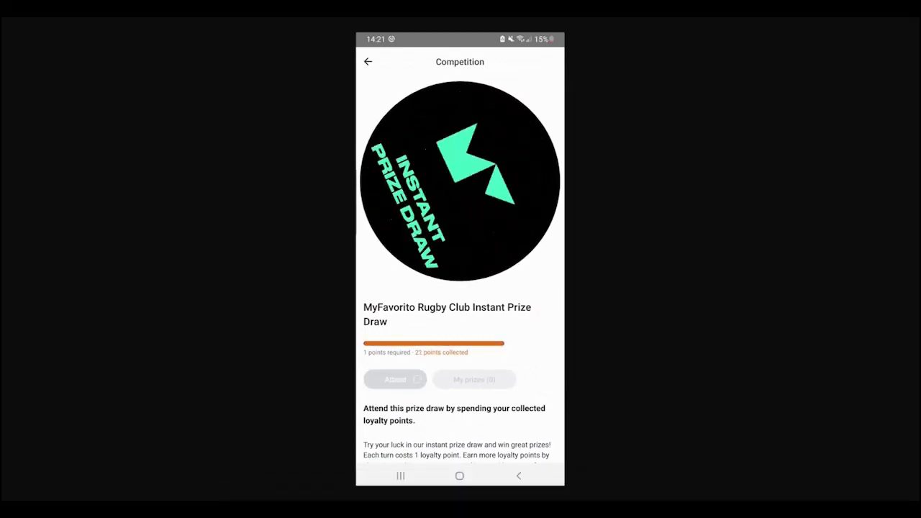
{"action": "left_click", "coordinate": [528, 289]}
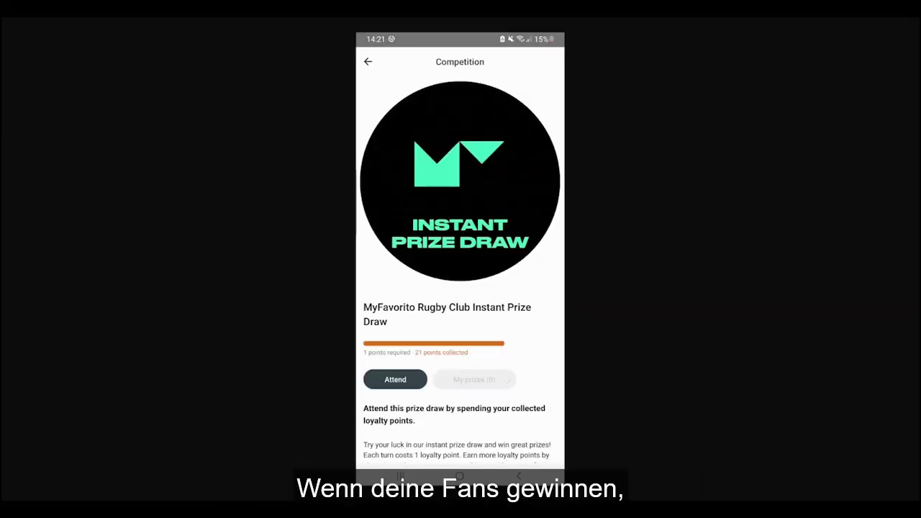
{"action": "left_click", "coordinate": [395, 379]}
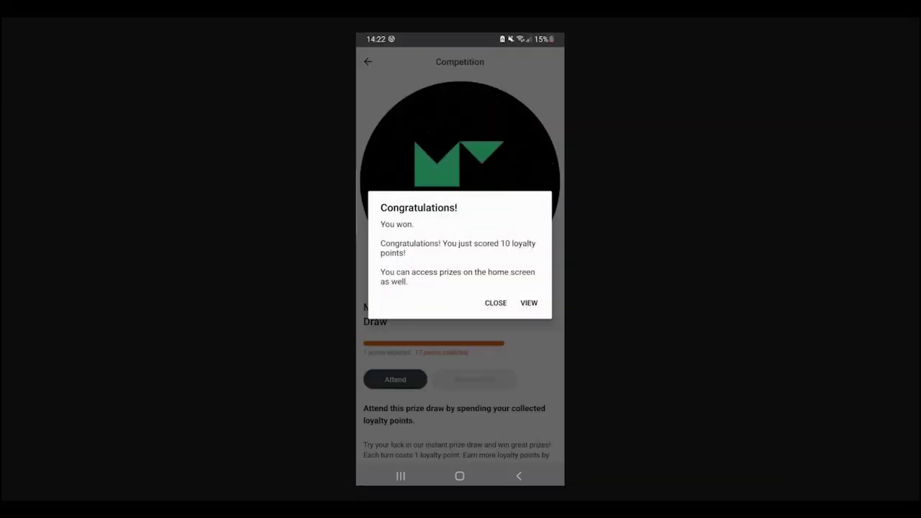
- View the won 10 loyalty points prize and redeem it
{"action": "left_click", "coordinate": [529, 303]}
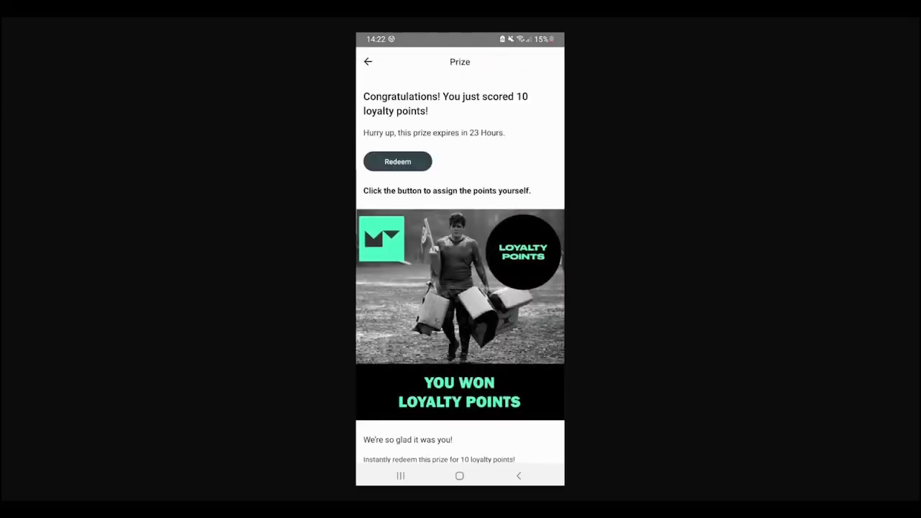
{"action": "left_click", "coordinate": [397, 161]}
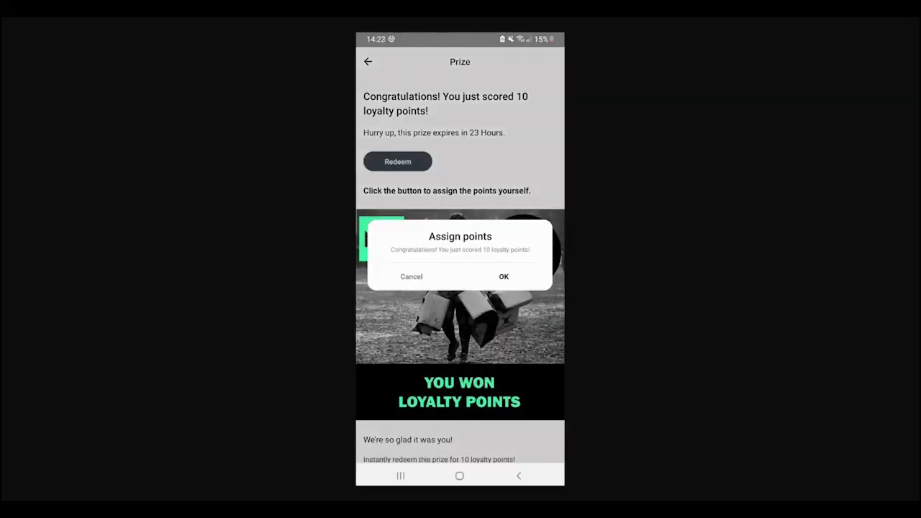